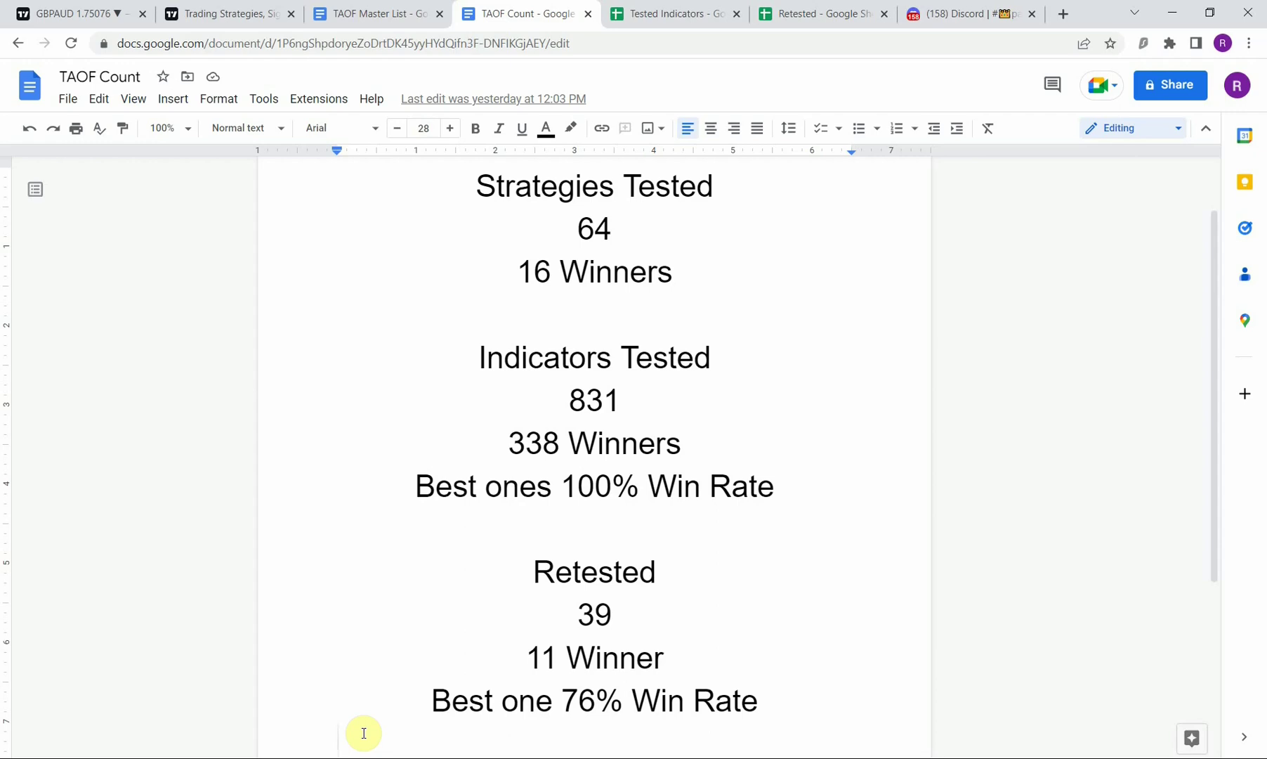
# Switch to the GBPAUD daily chart and examine how the Dynamic Linear Regression Channels change between June and December 2017
pyautogui.click(70, 13)
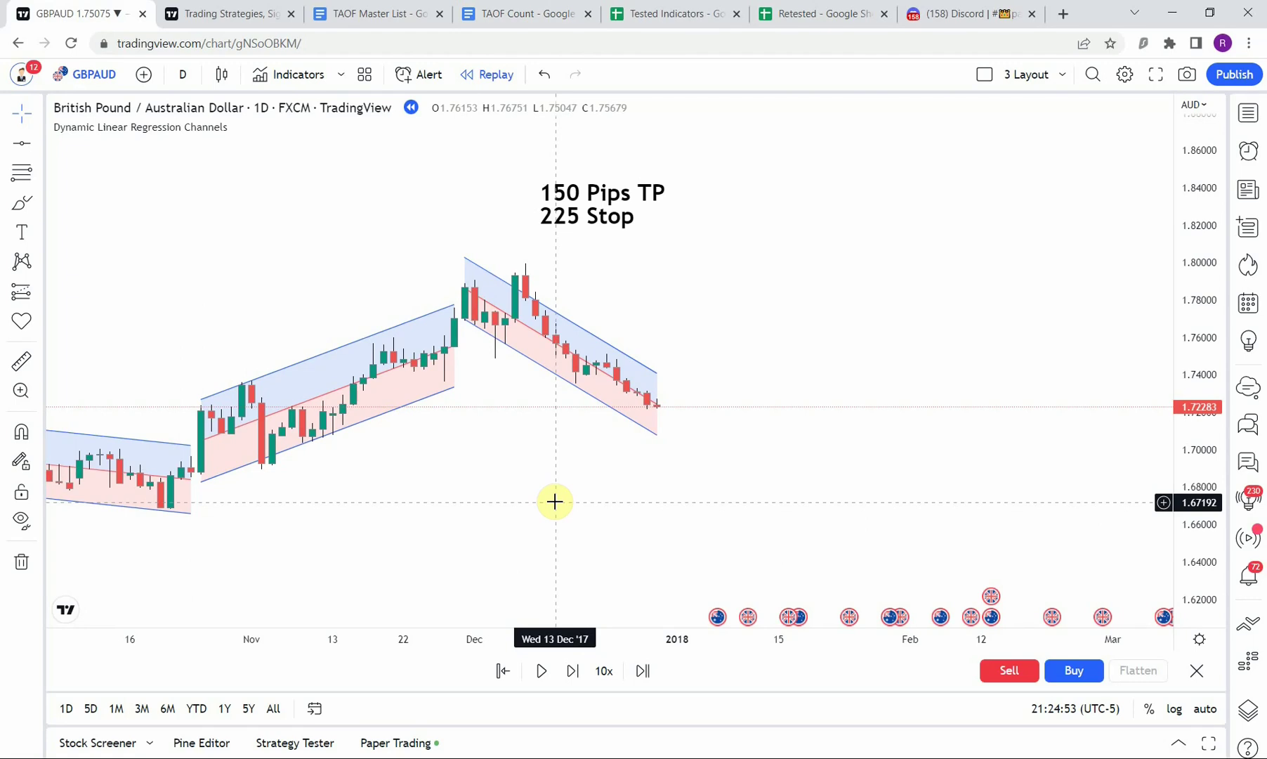
pyautogui.scroll(-3, 555, 501)
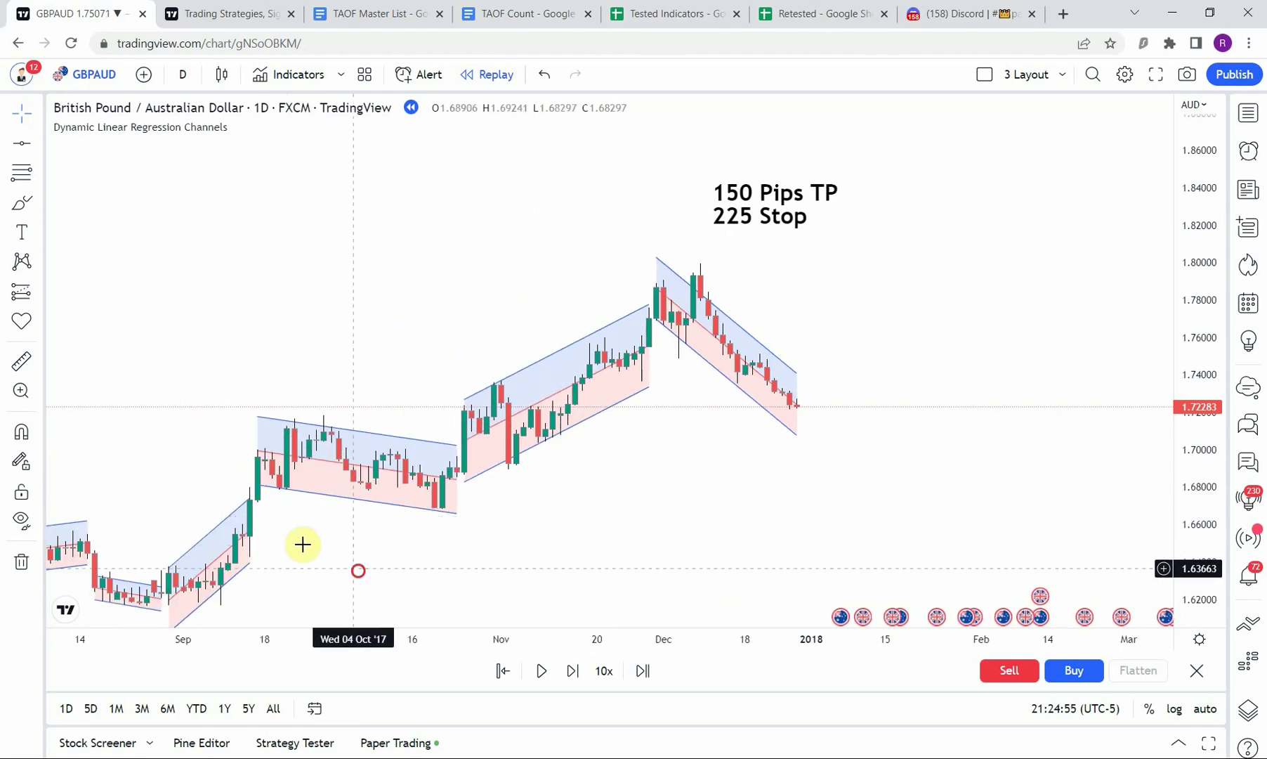
pyautogui.moveTo(303, 543); pyautogui.dragTo(662, 503)
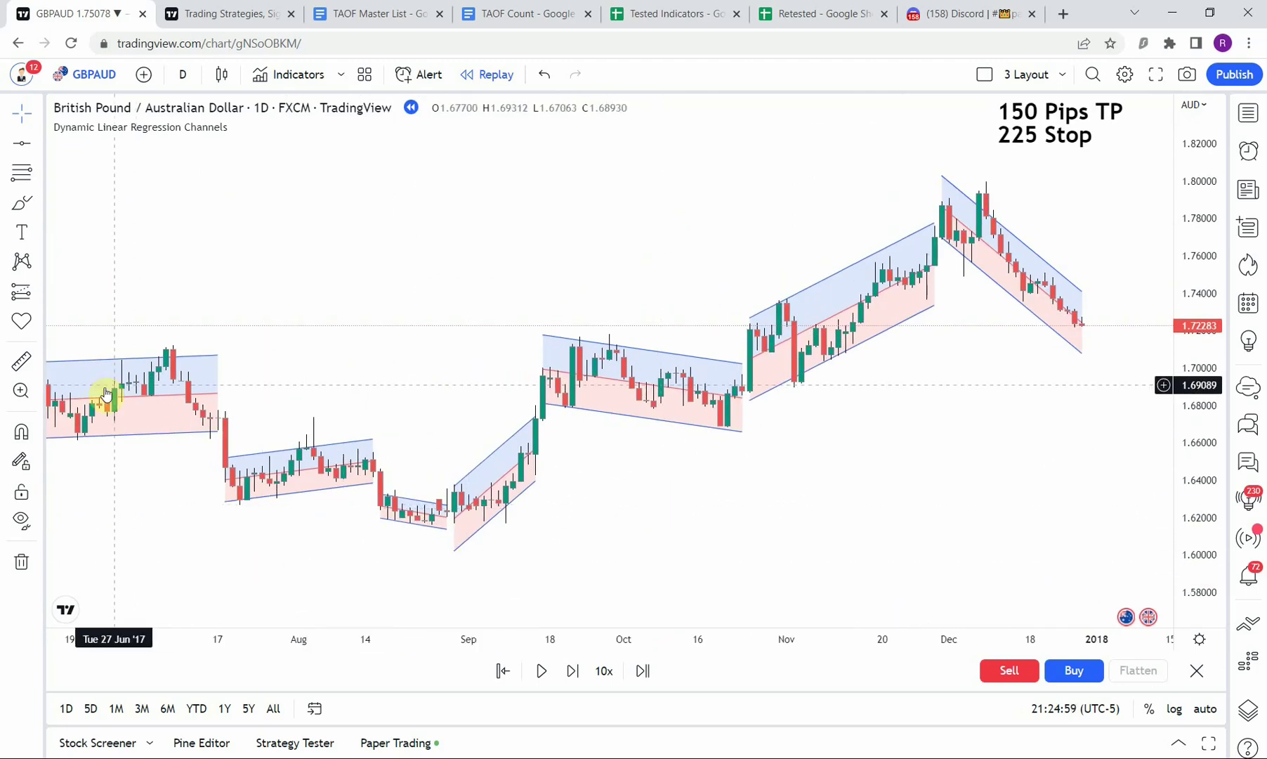
pyautogui.moveTo(197, 532); pyautogui.dragTo(155, 517)
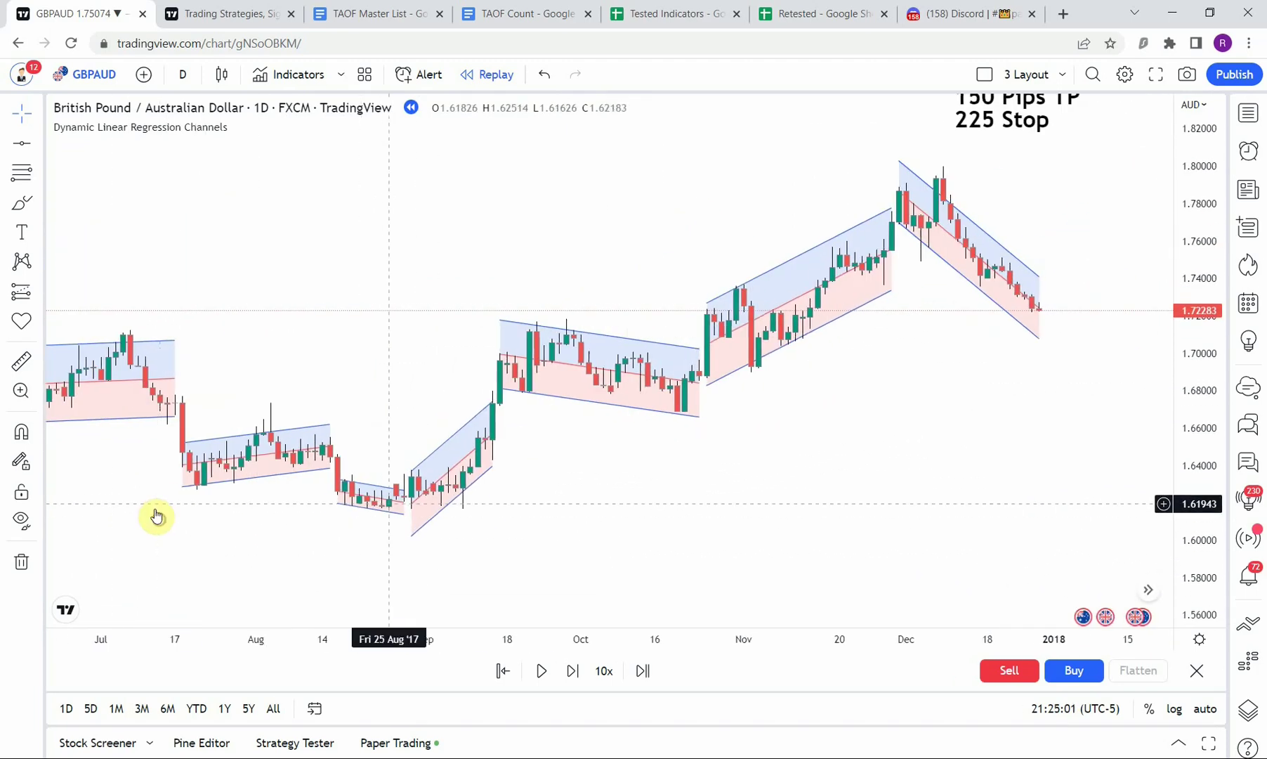
pyautogui.moveTo(755, 492); pyautogui.dragTo(621, 485)
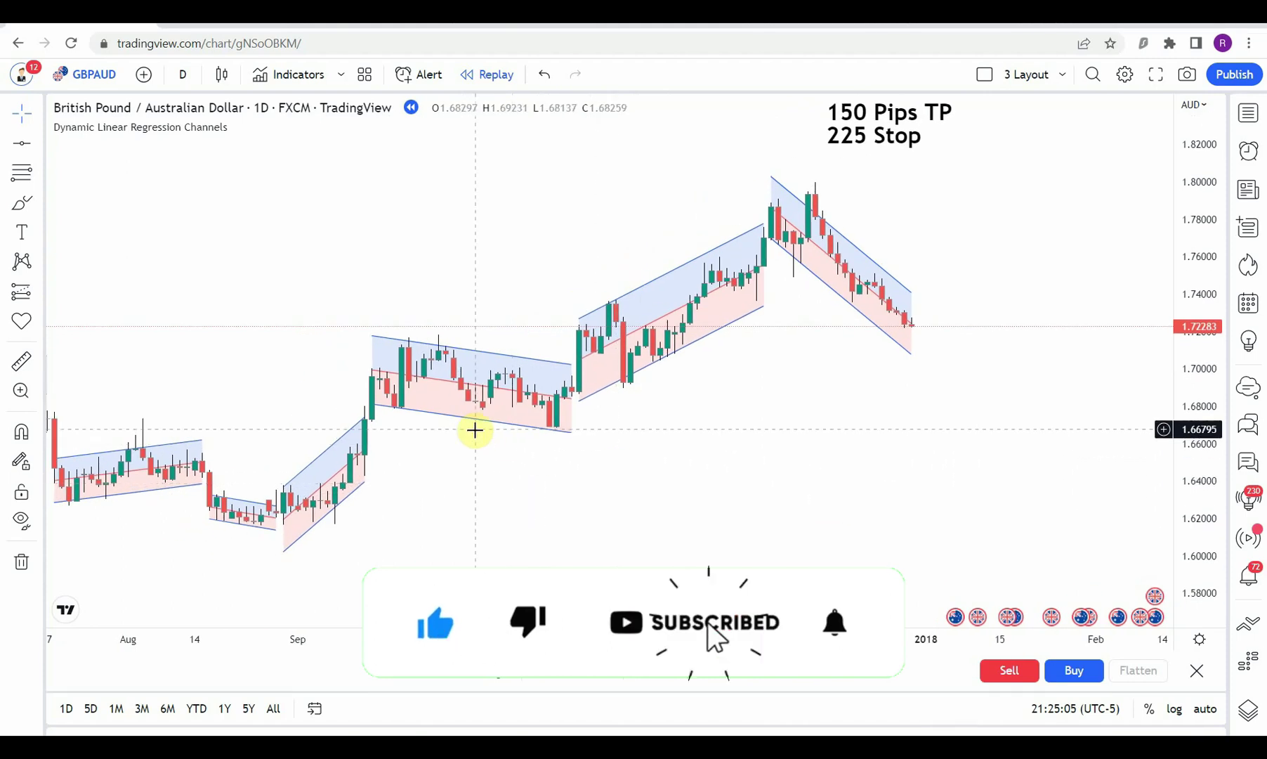
pyautogui.moveTo(736, 499); pyautogui.dragTo(555, 507)
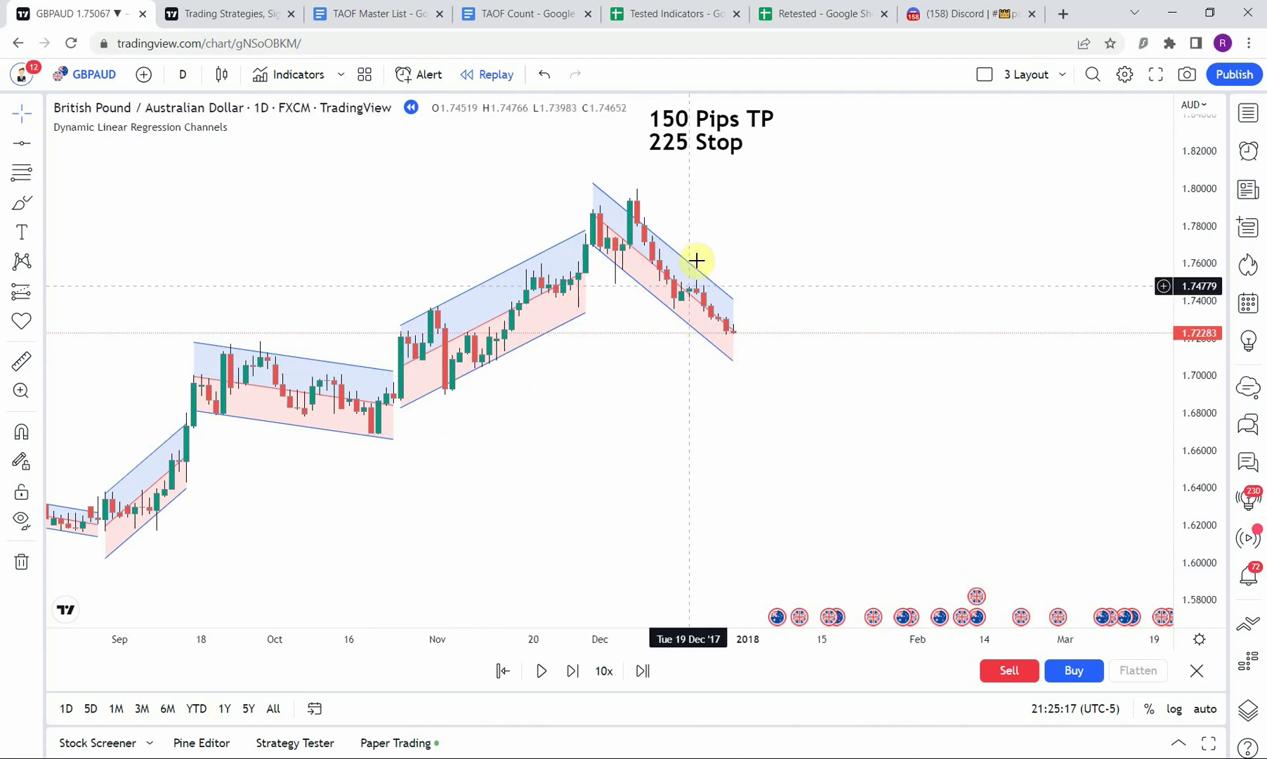
pyautogui.click(610, 417)
pyautogui.moveTo(718, 408); pyautogui.dragTo(656, 411)
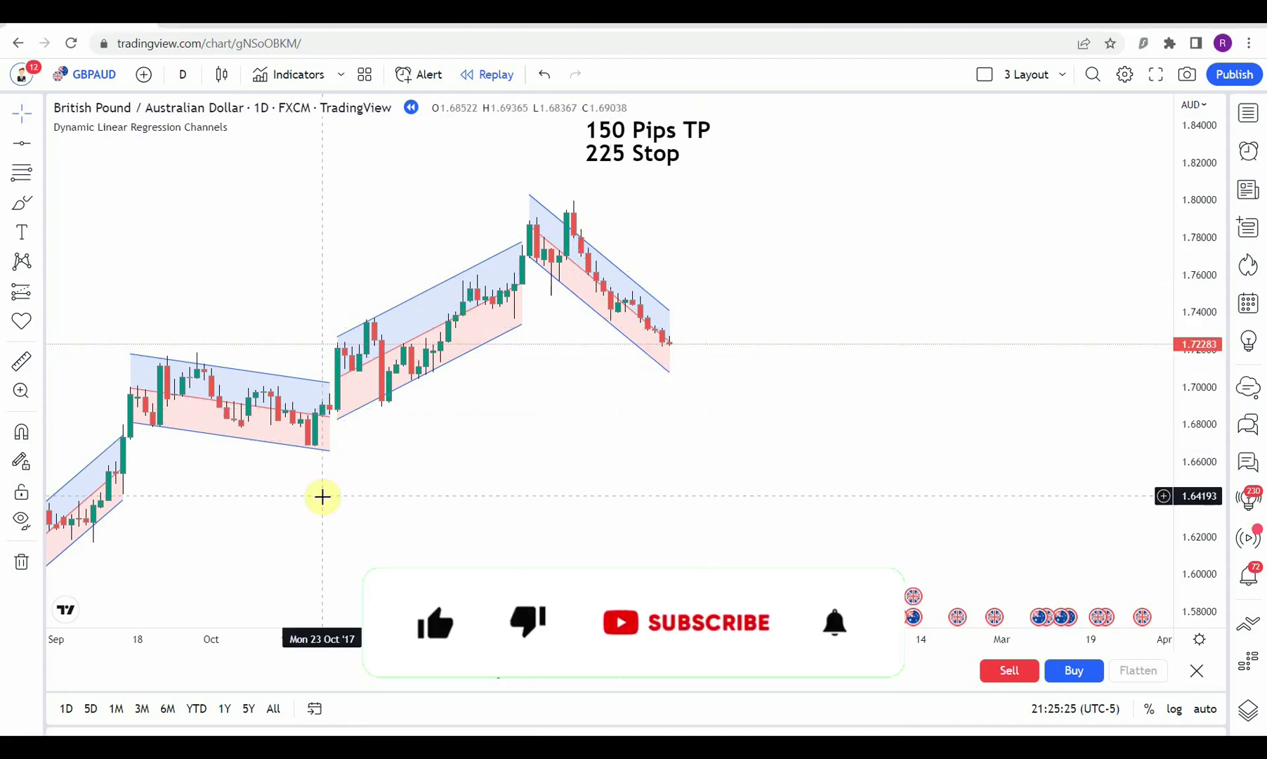
pyautogui.moveTo(320, 495); pyautogui.dragTo(670, 466)
pyautogui.moveTo(501, 400); pyautogui.dragTo(441, 481)
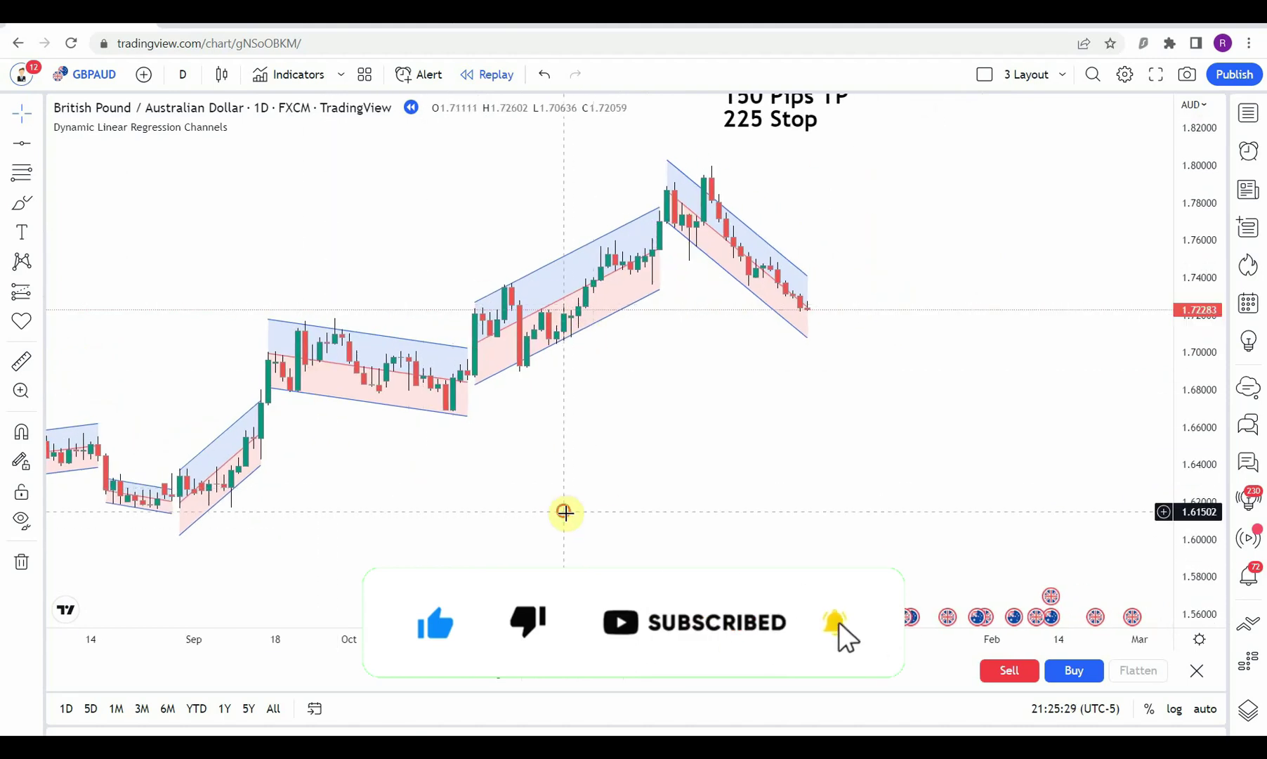
pyautogui.moveTo(566, 512); pyautogui.dragTo(548, 493)
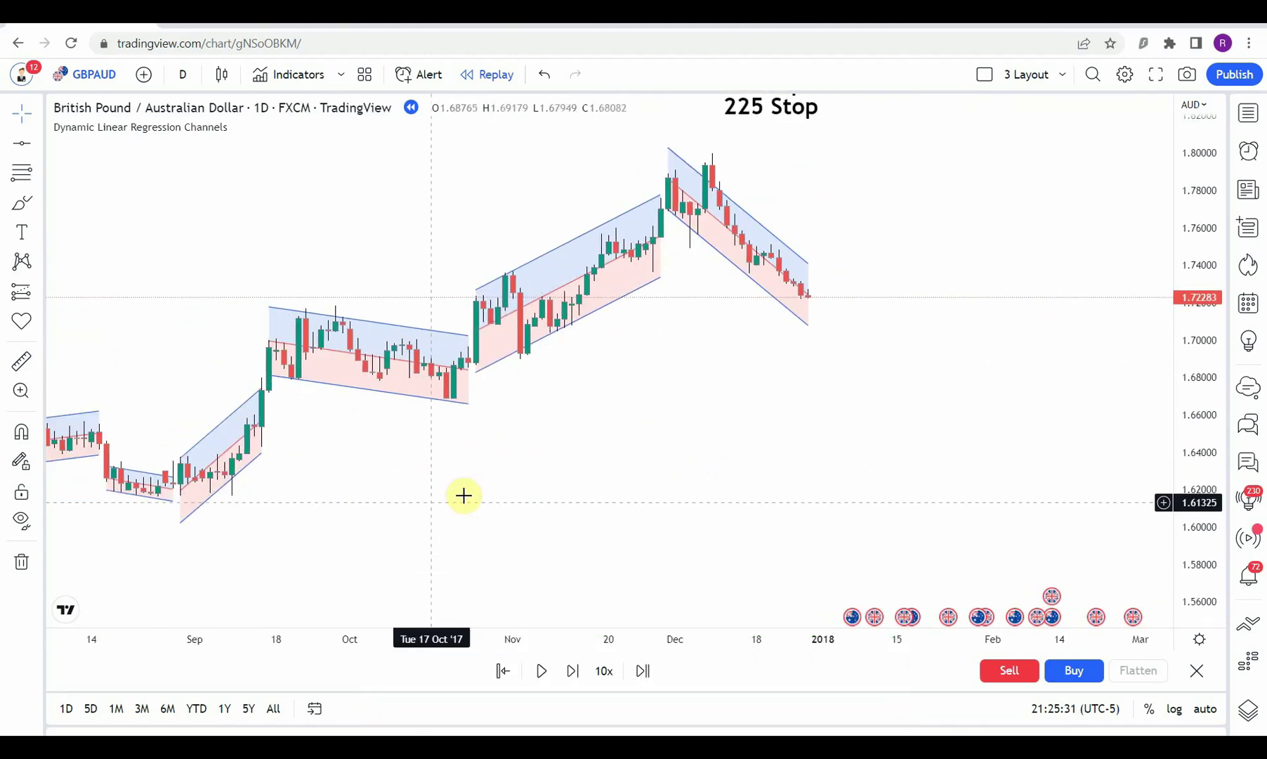
pyautogui.moveTo(453, 472); pyautogui.dragTo(522, 470)
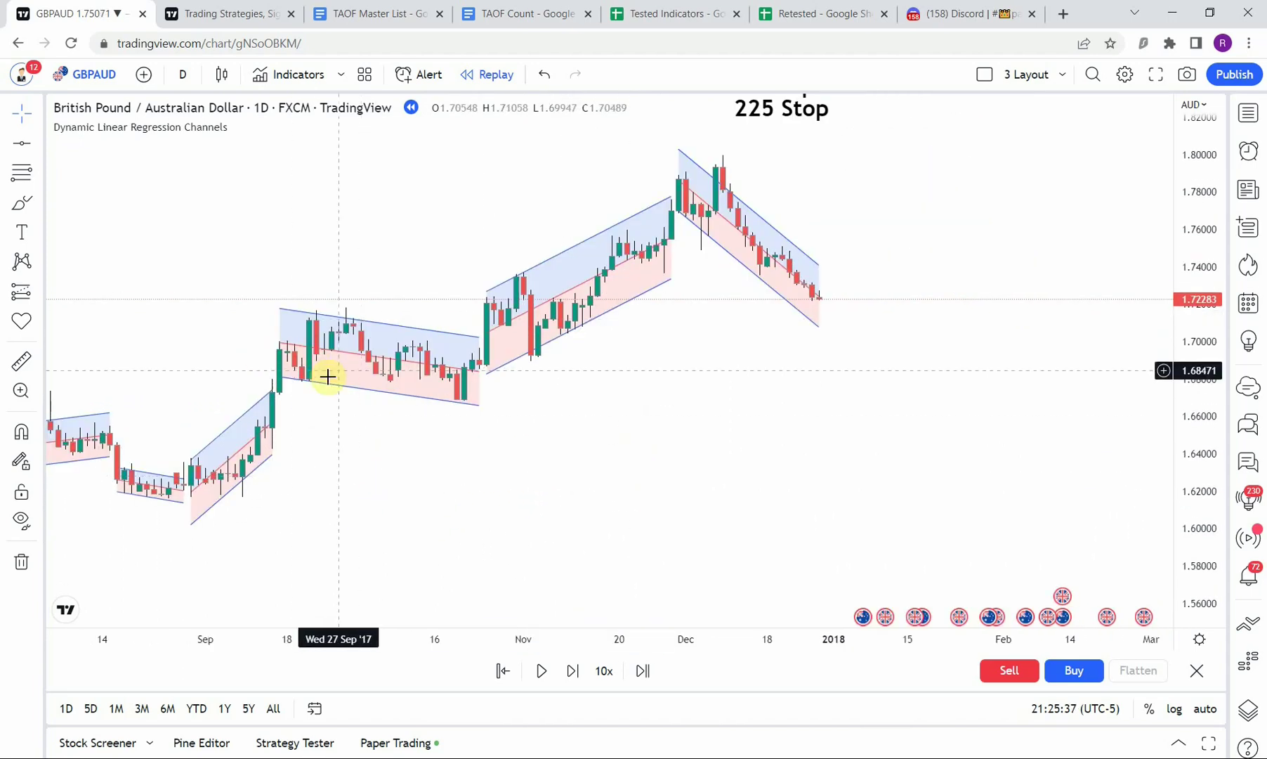
pyautogui.moveTo(444, 432); pyautogui.dragTo(495, 476)
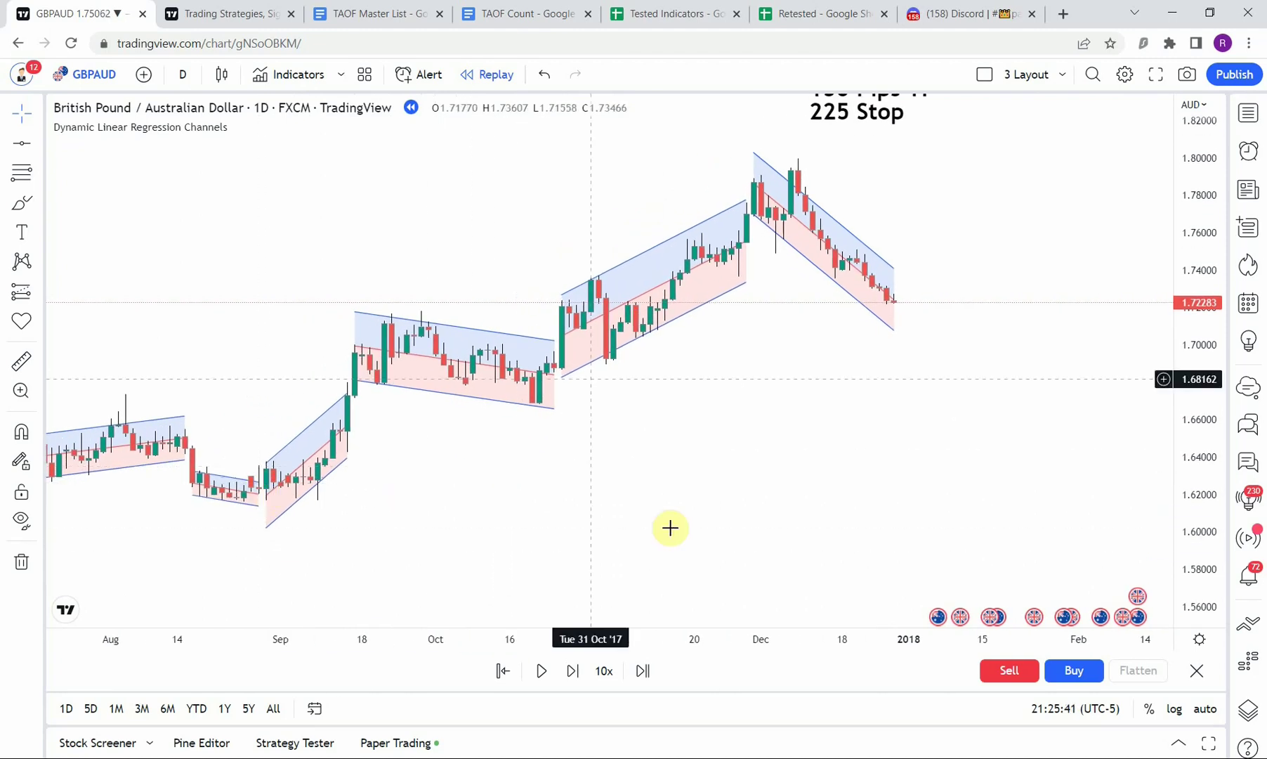
pyautogui.moveTo(509, 492); pyautogui.dragTo(546, 483)
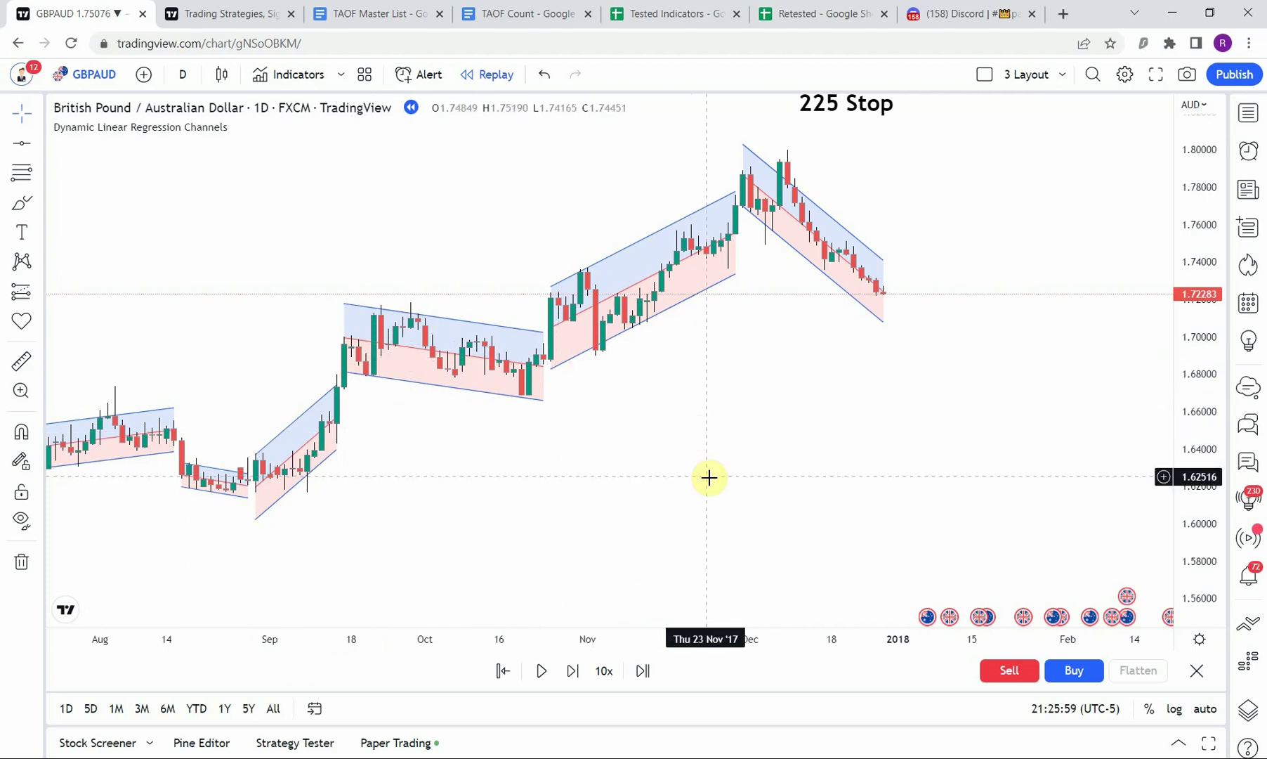
pyautogui.moveTo(747, 460); pyautogui.dragTo(682, 481)
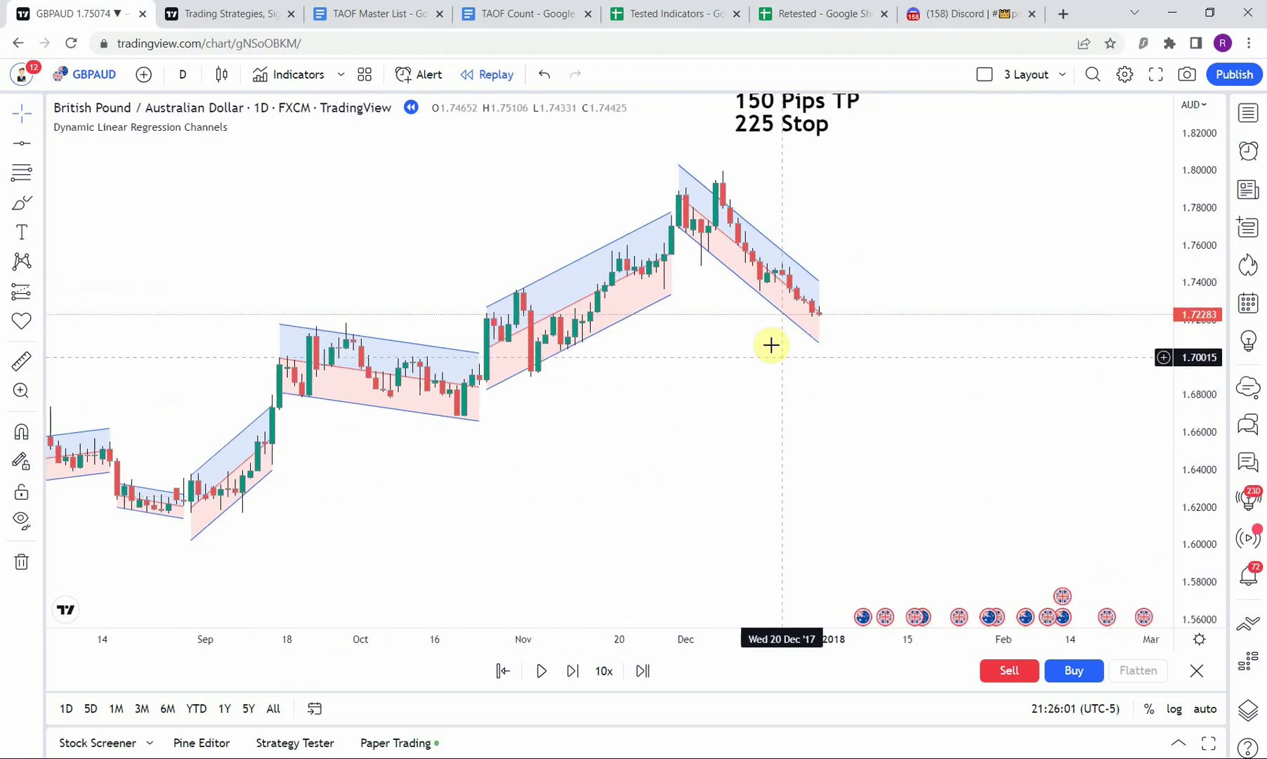
pyautogui.moveTo(436, 531); pyautogui.dragTo(574, 501)
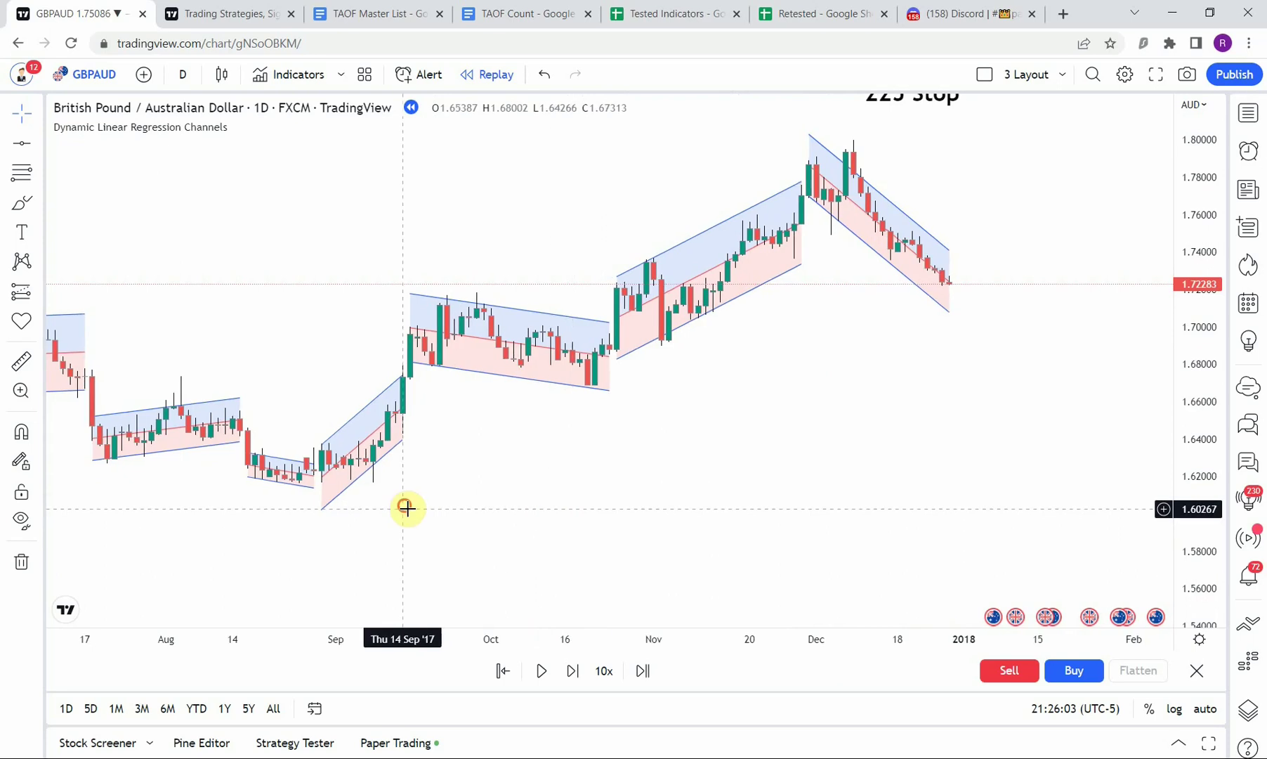
pyautogui.moveTo(406, 507); pyautogui.dragTo(333, 512)
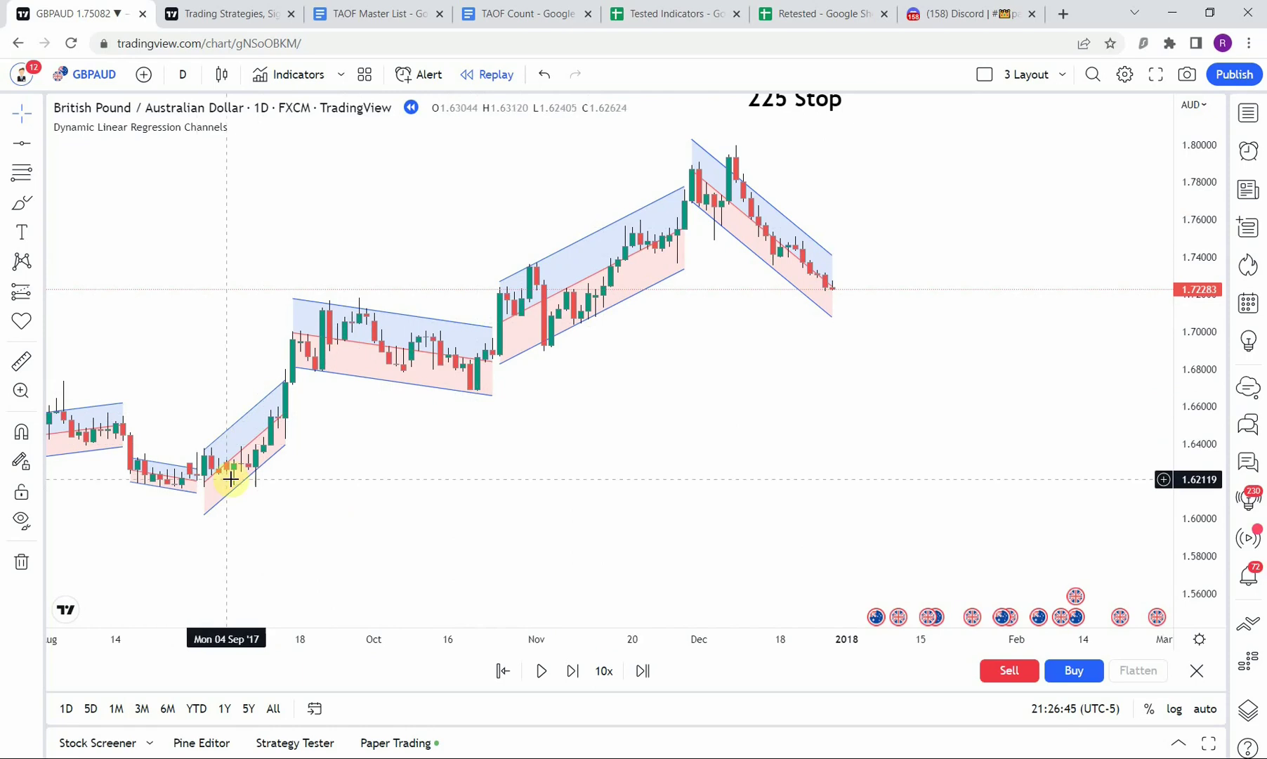
pyautogui.moveTo(475, 453); pyautogui.dragTo(436, 468)
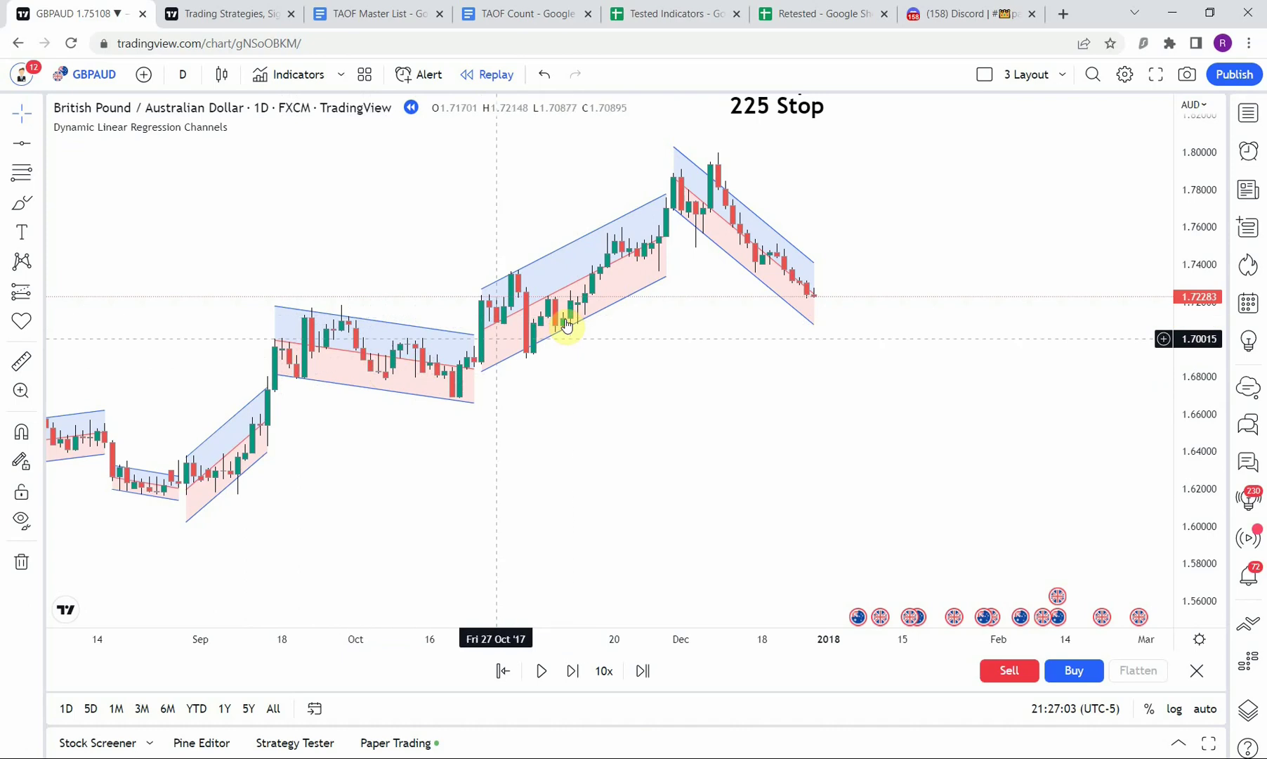
pyautogui.moveTo(237, 471); pyautogui.dragTo(297, 485)
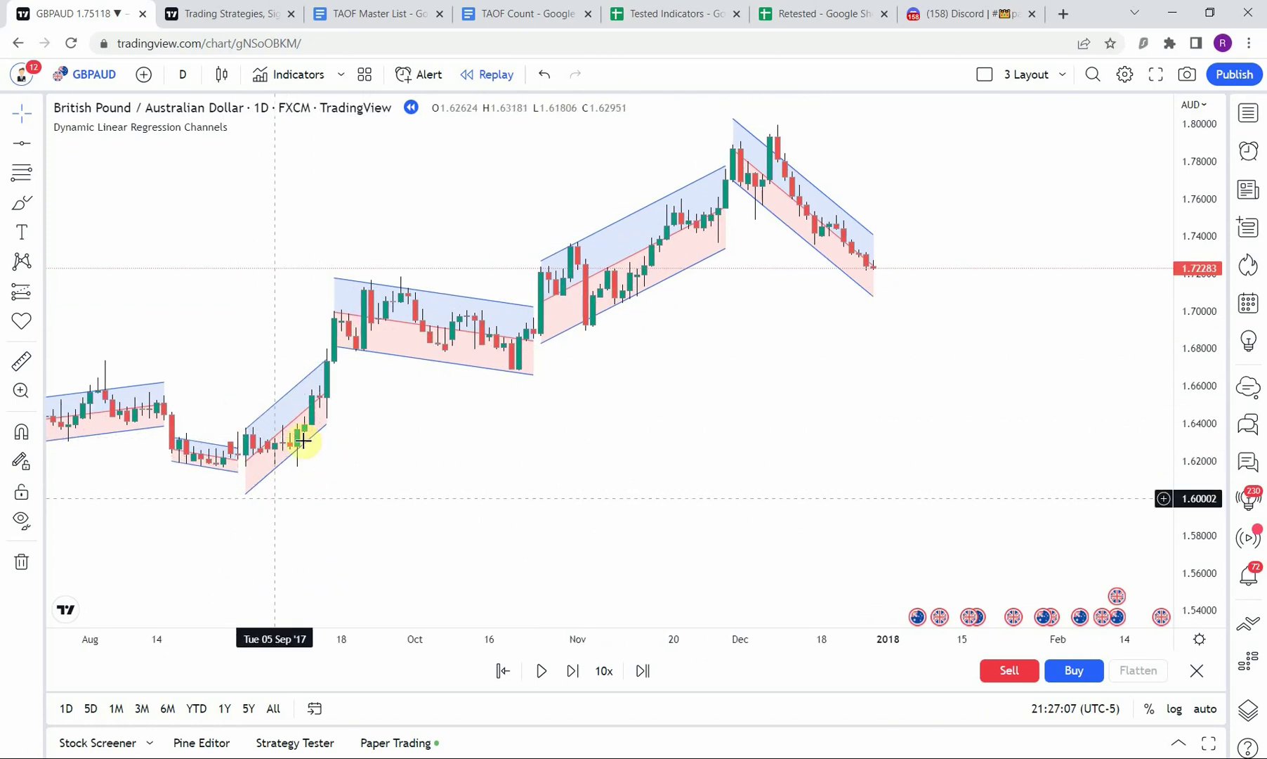
pyautogui.moveTo(461, 467); pyautogui.dragTo(430, 502)
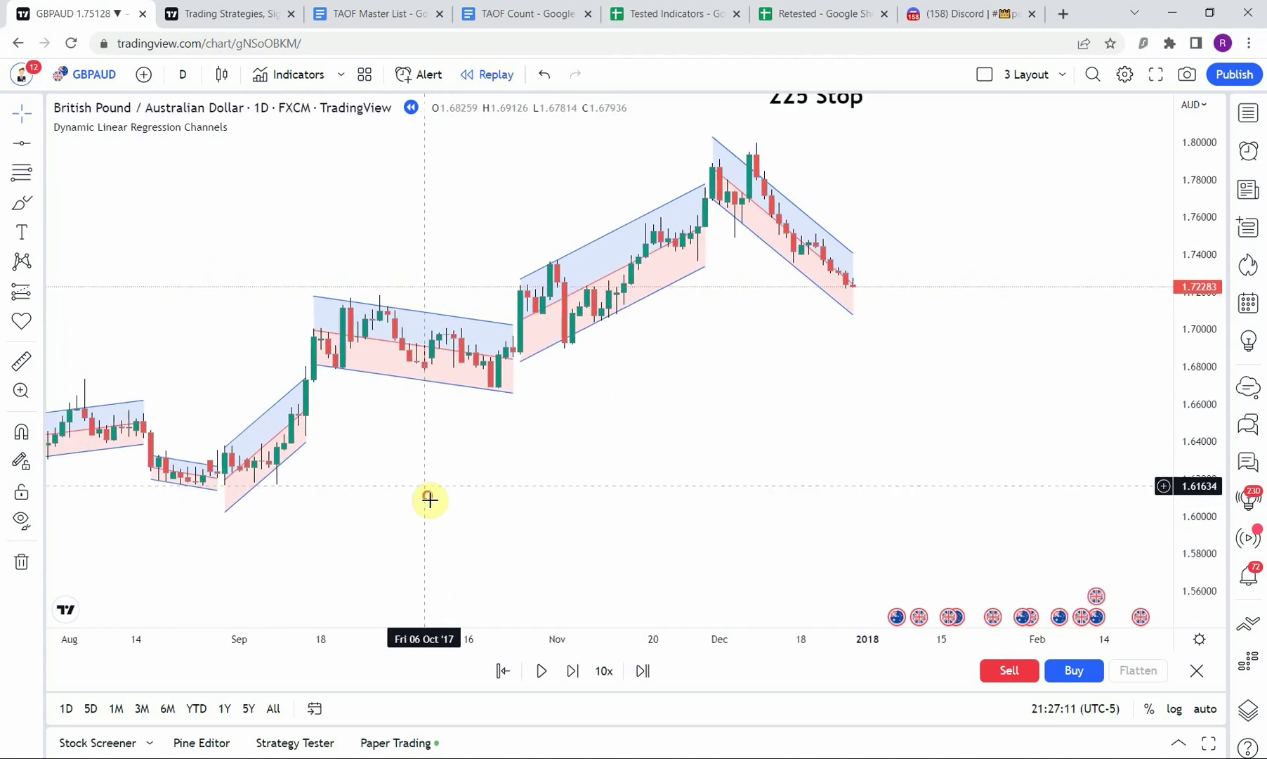
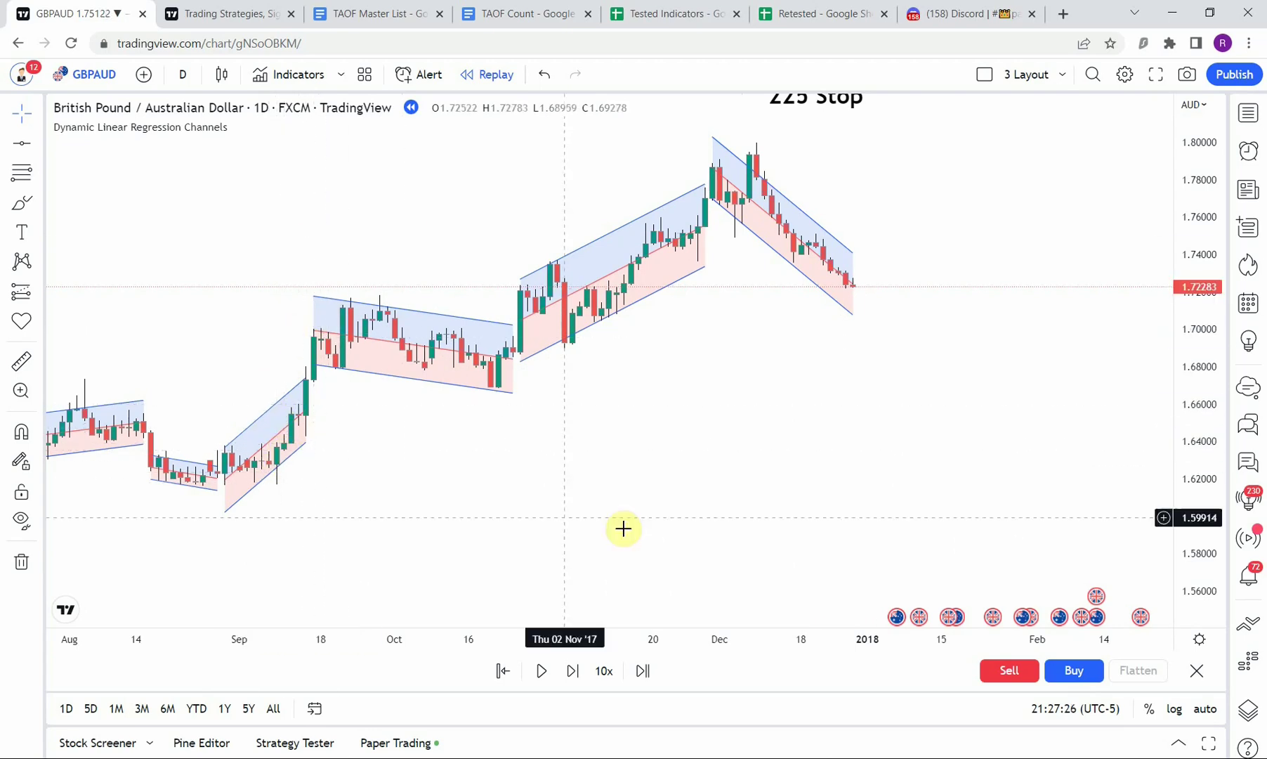
# Advance the bar replay ten daily candles, up to Fri 12 Jan 2018
pyautogui.moveTo(701, 416); pyautogui.dragTo(553, 431)
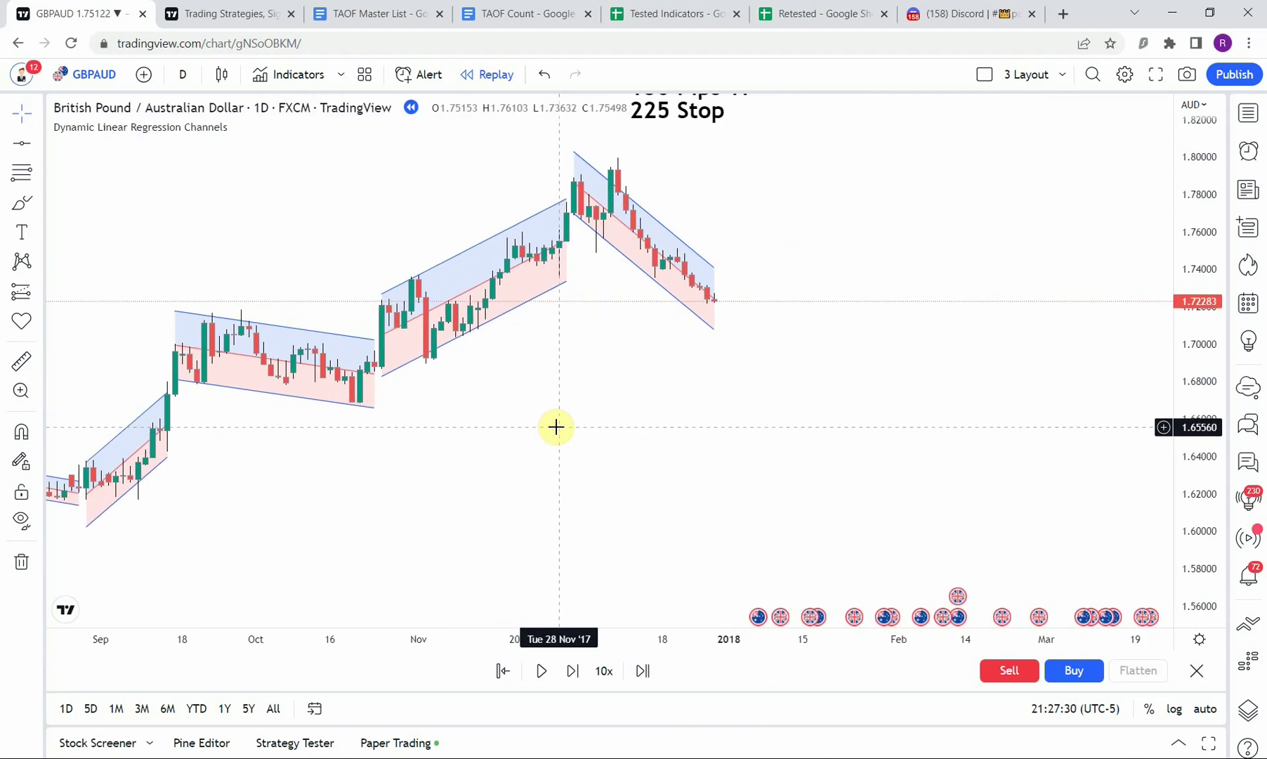
pyautogui.moveTo(548, 422)
pyautogui.mouseDown()
pyautogui.moveTo(535, 403)
pyautogui.moveTo(529, 413)
pyautogui.mouseUp()
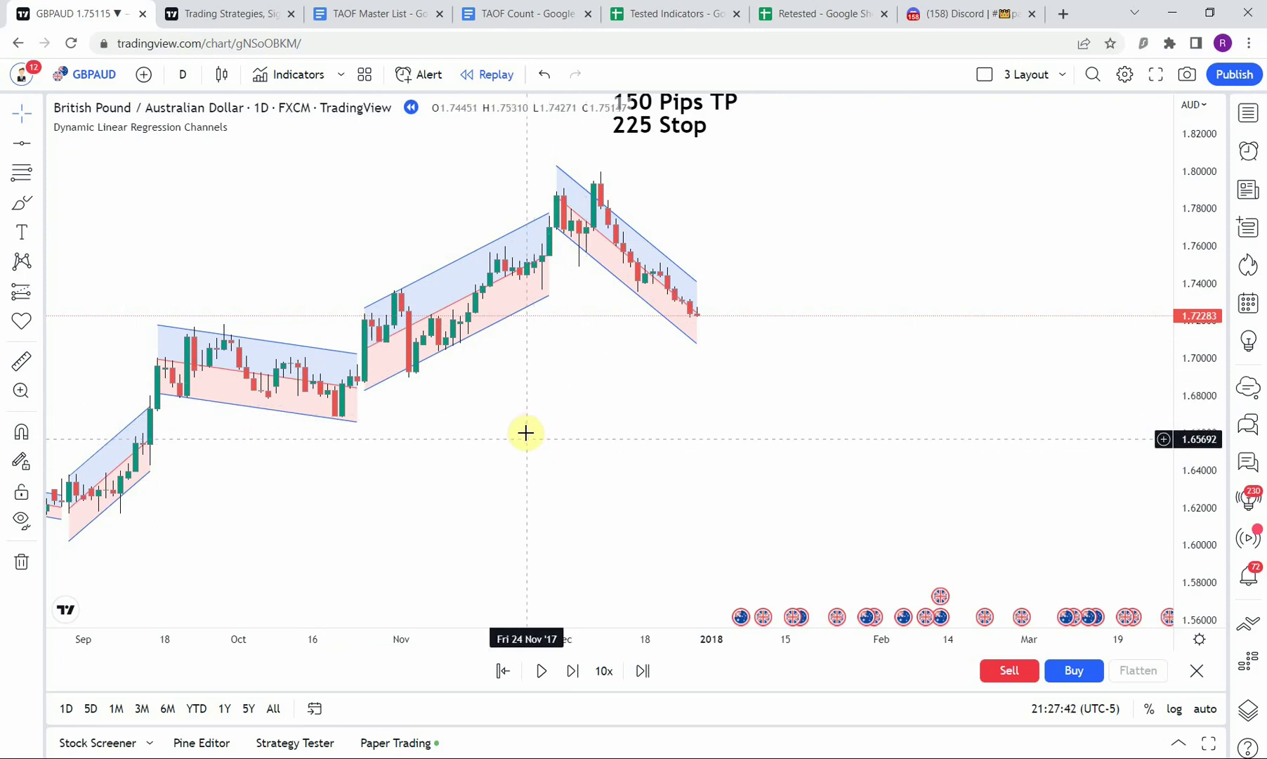
pyautogui.moveTo(543, 422)
pyautogui.mouseDown()
pyautogui.moveTo(491, 425)
pyautogui.moveTo(520, 421)
pyautogui.mouseUp()
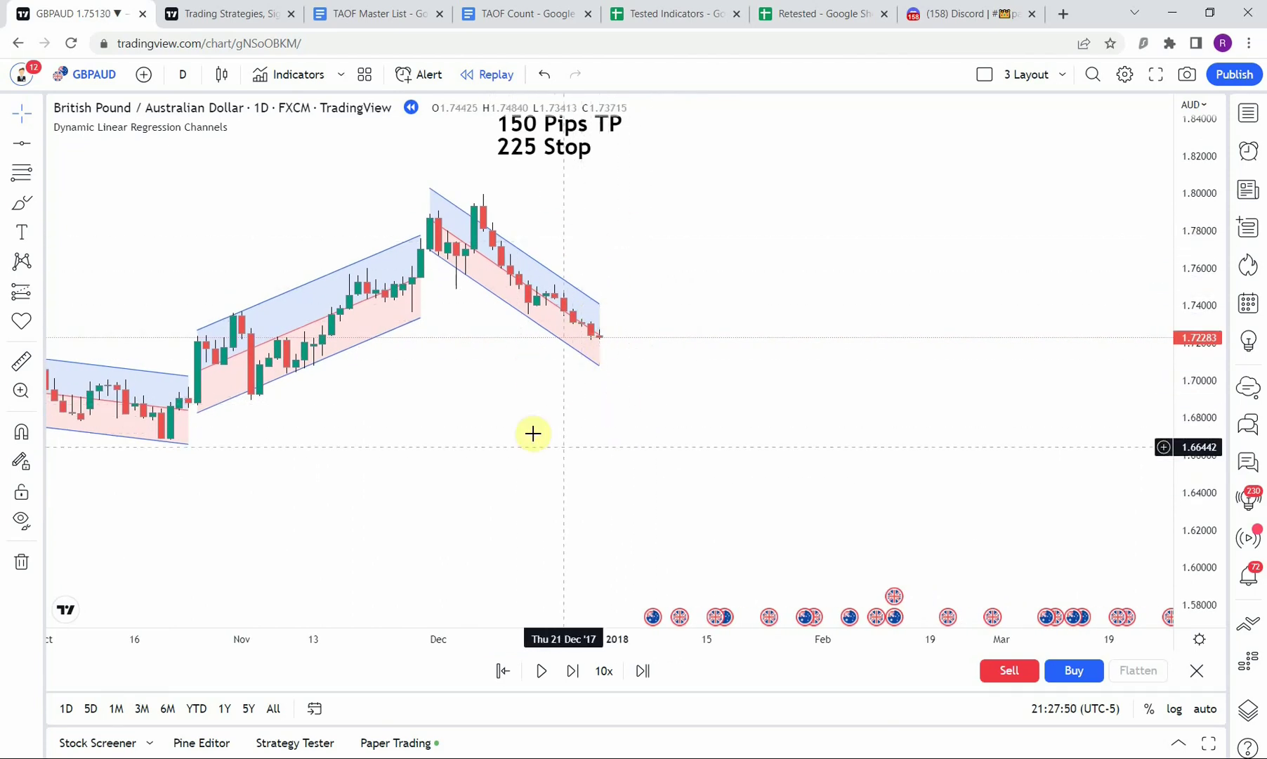
pyautogui.moveTo(508, 490)
pyautogui.mouseDown()
pyautogui.moveTo(492, 470)
pyautogui.moveTo(549, 476)
pyautogui.moveTo(524, 489)
pyautogui.mouseUp()
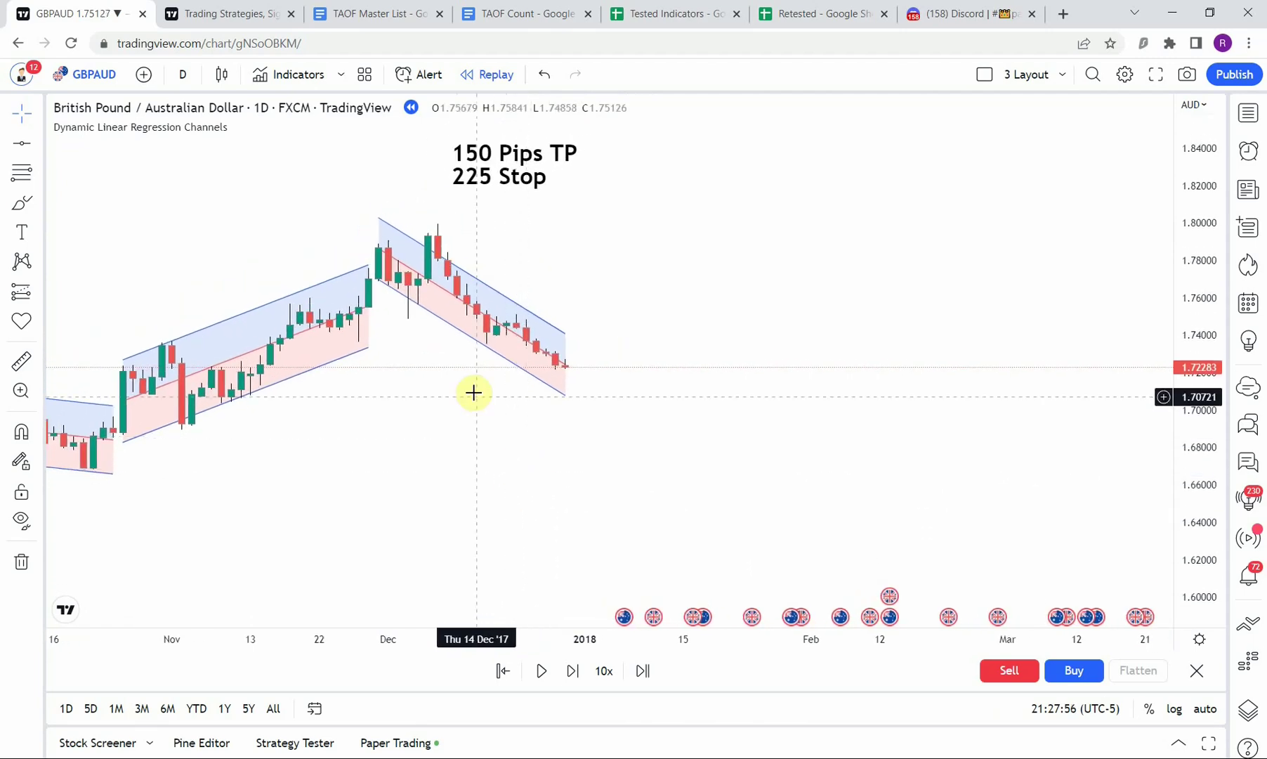
pyautogui.click(574, 672)
pyautogui.click(574, 672)
pyautogui.click(574, 672)
pyautogui.click(574, 672)
pyautogui.click(574, 673)
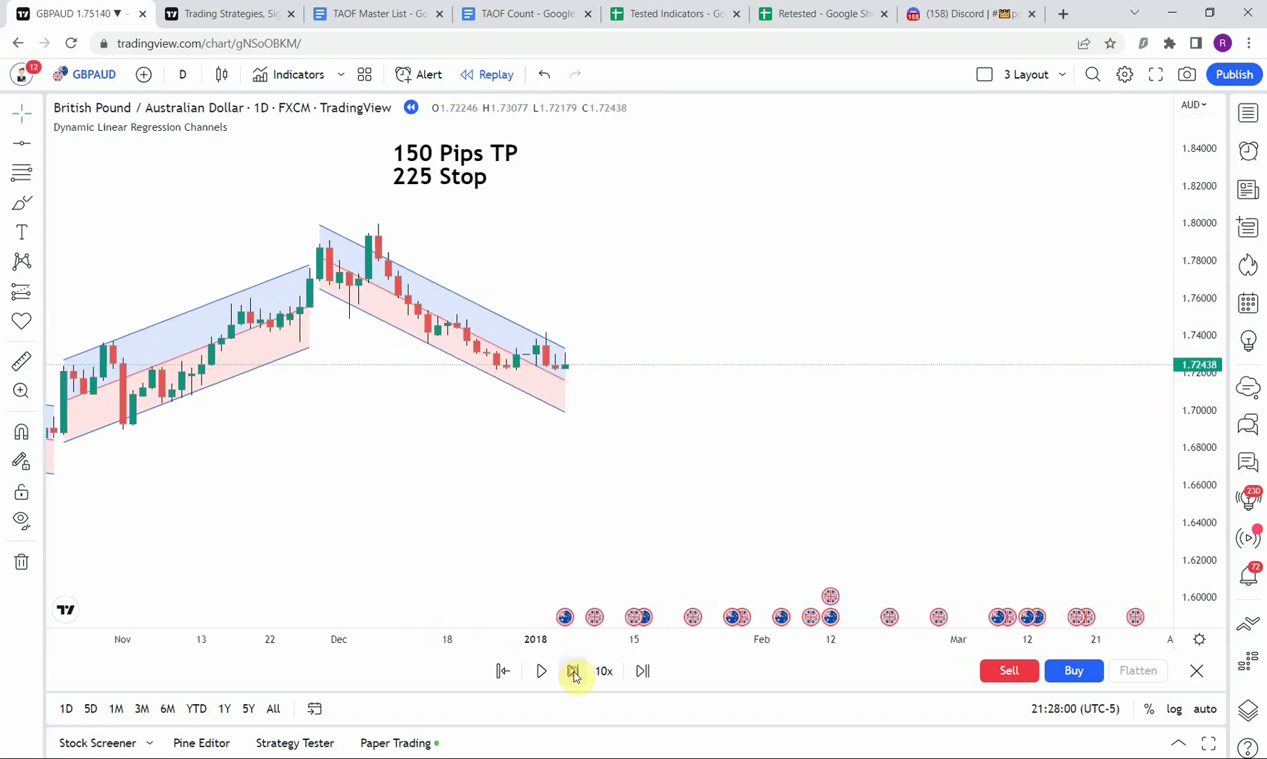
pyautogui.click(574, 672)
pyautogui.click(573, 673)
pyautogui.click(574, 673)
pyautogui.click(574, 672)
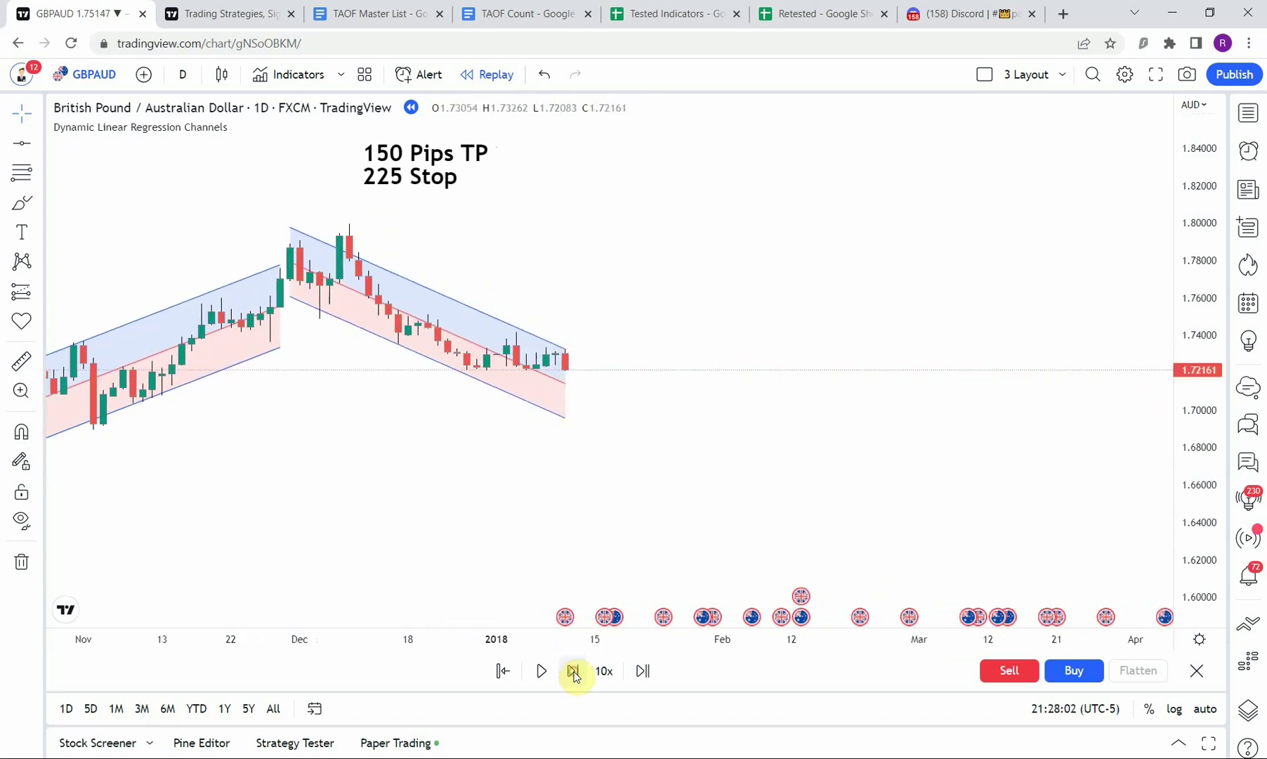
pyautogui.click(574, 672)
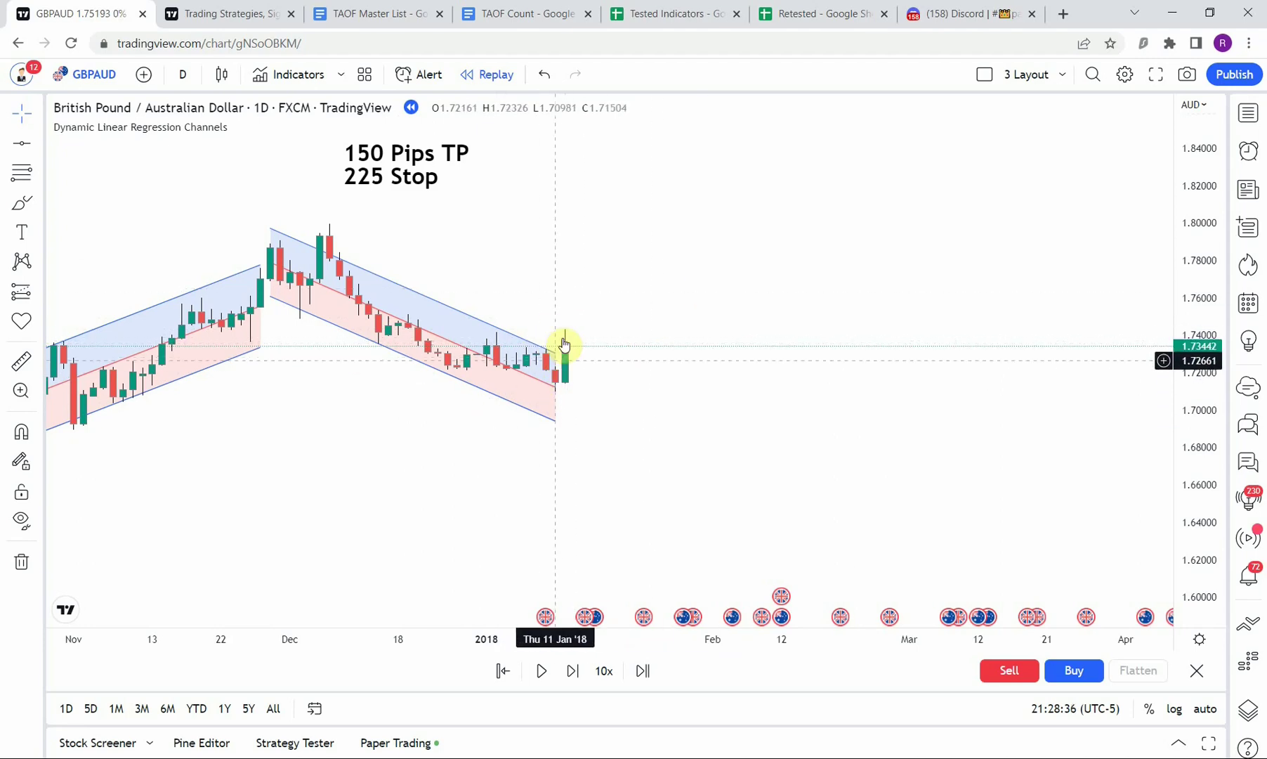
# Mark the signal candle on Fri 12 Jan 2018 with a vertical line
pyautogui.click(36, 144)
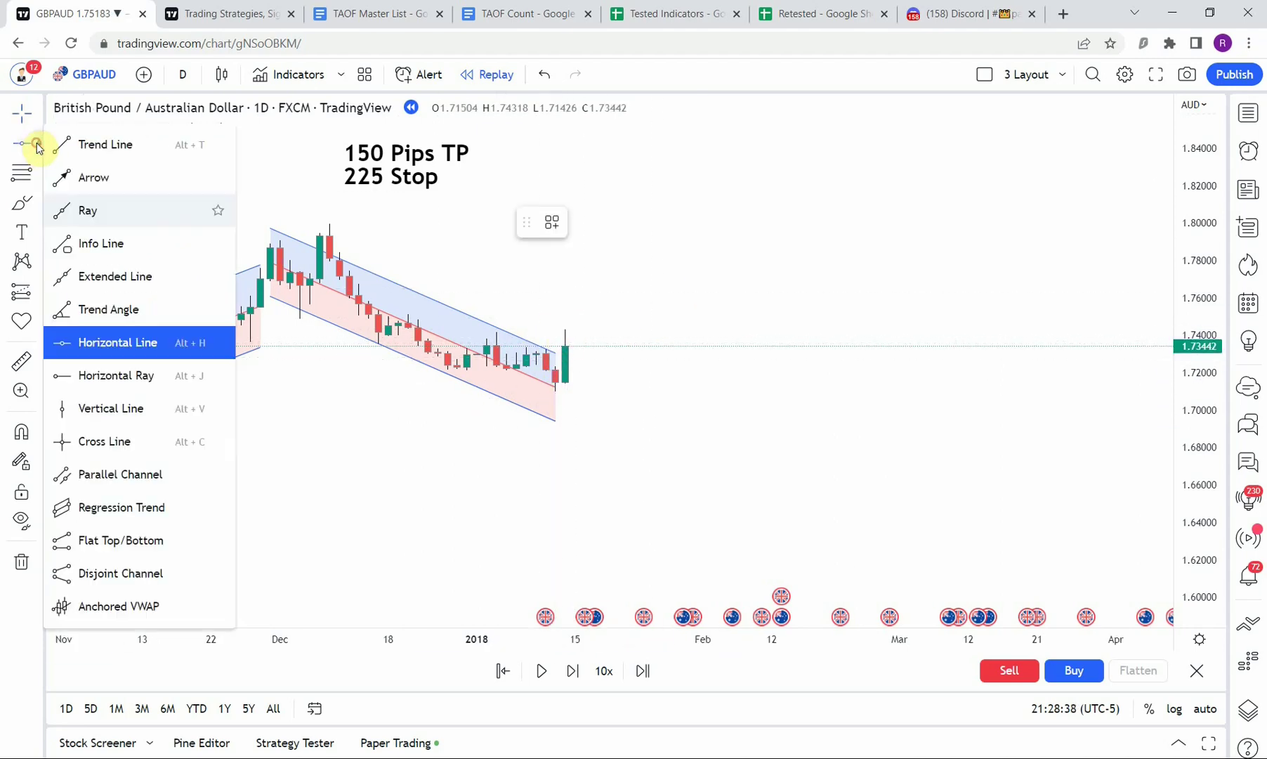
pyautogui.click(110, 408)
pyautogui.click(564, 415)
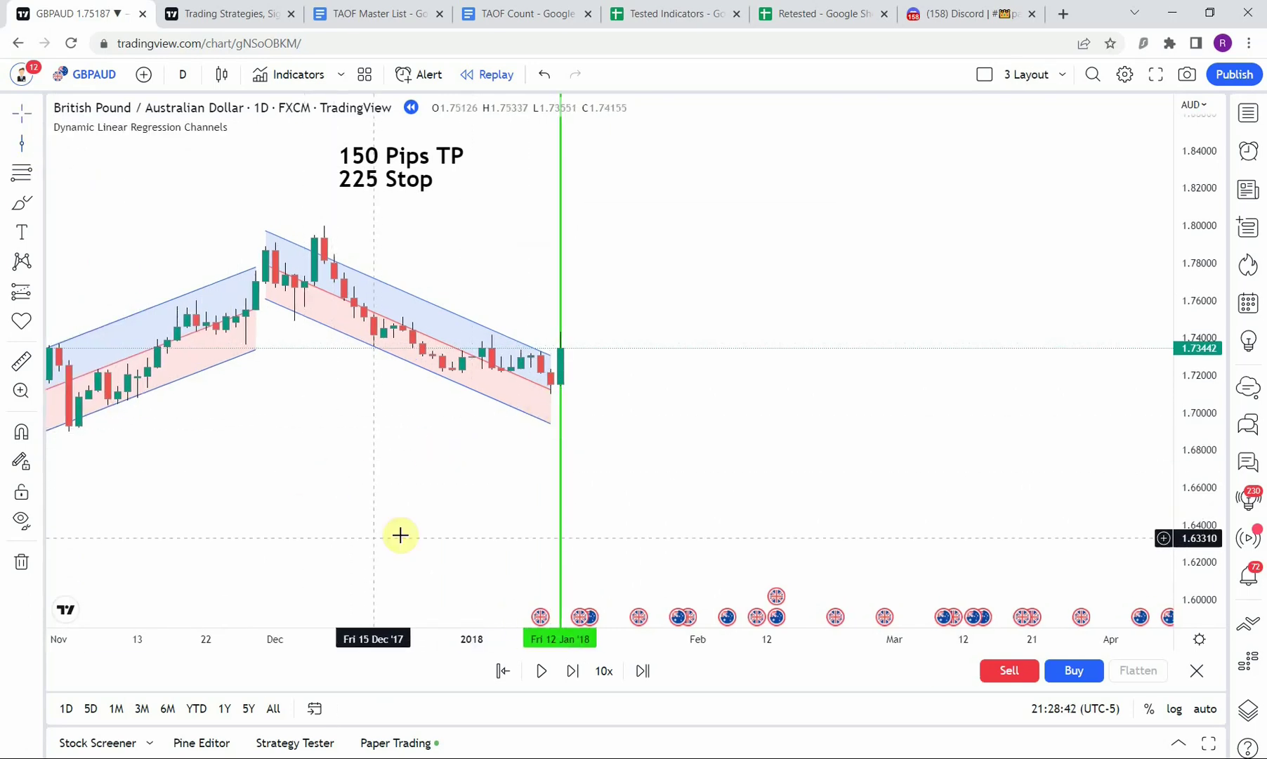
# Advance the bar replay eleven more daily candles, up to Mon 29 Jan 2018
pyautogui.click(572, 670)
pyautogui.click(572, 670)
pyautogui.click(573, 671)
pyautogui.click(573, 670)
pyautogui.click(573, 670)
pyautogui.click(572, 671)
pyautogui.click(573, 671)
pyautogui.click(572, 671)
pyautogui.click(573, 671)
pyautogui.click(573, 671)
pyautogui.click(573, 671)
# Measure the price rise that follows the marked 12 Jan 2018 signal candle
pyautogui.click(20, 361)
pyautogui.moveTo(417, 357); pyautogui.dragTo(418, 281)
pyautogui.click(487, 430)
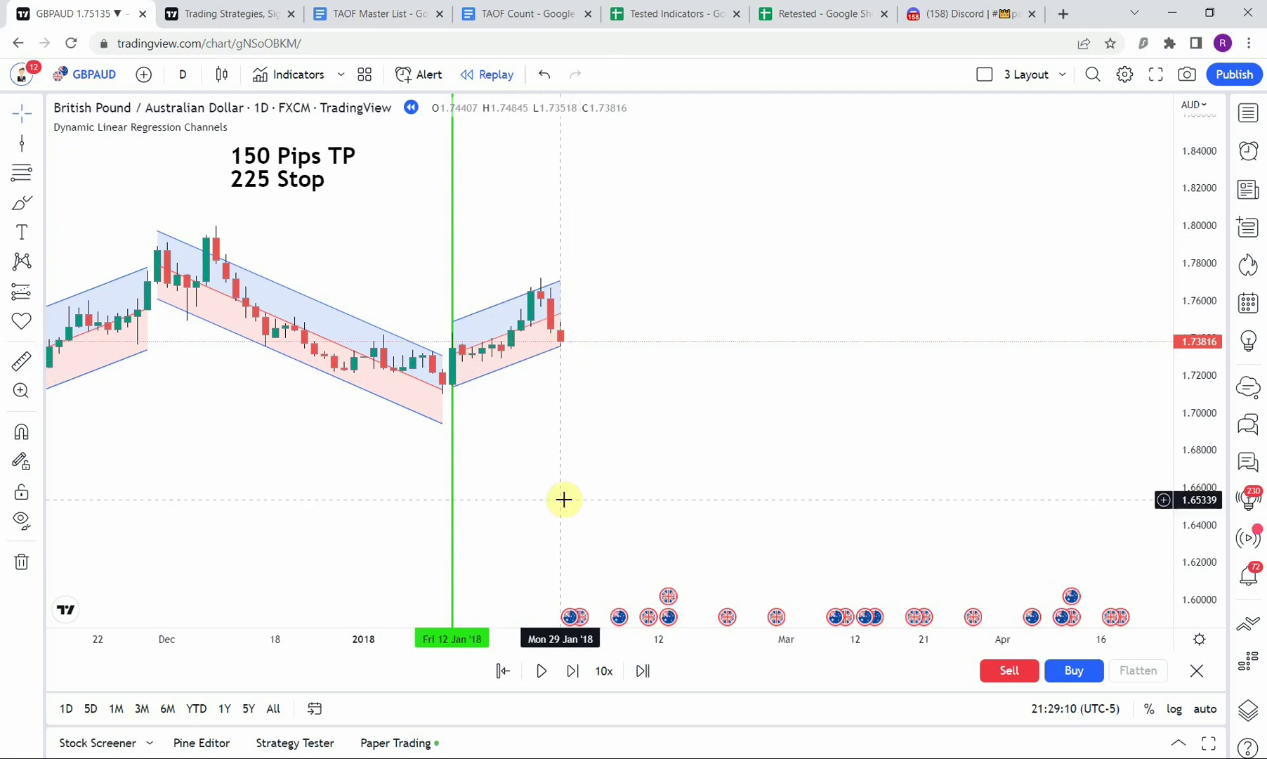
# Play the replay forward to mid-May 2018 and zoom in on the price candles
pyautogui.click(545, 670)
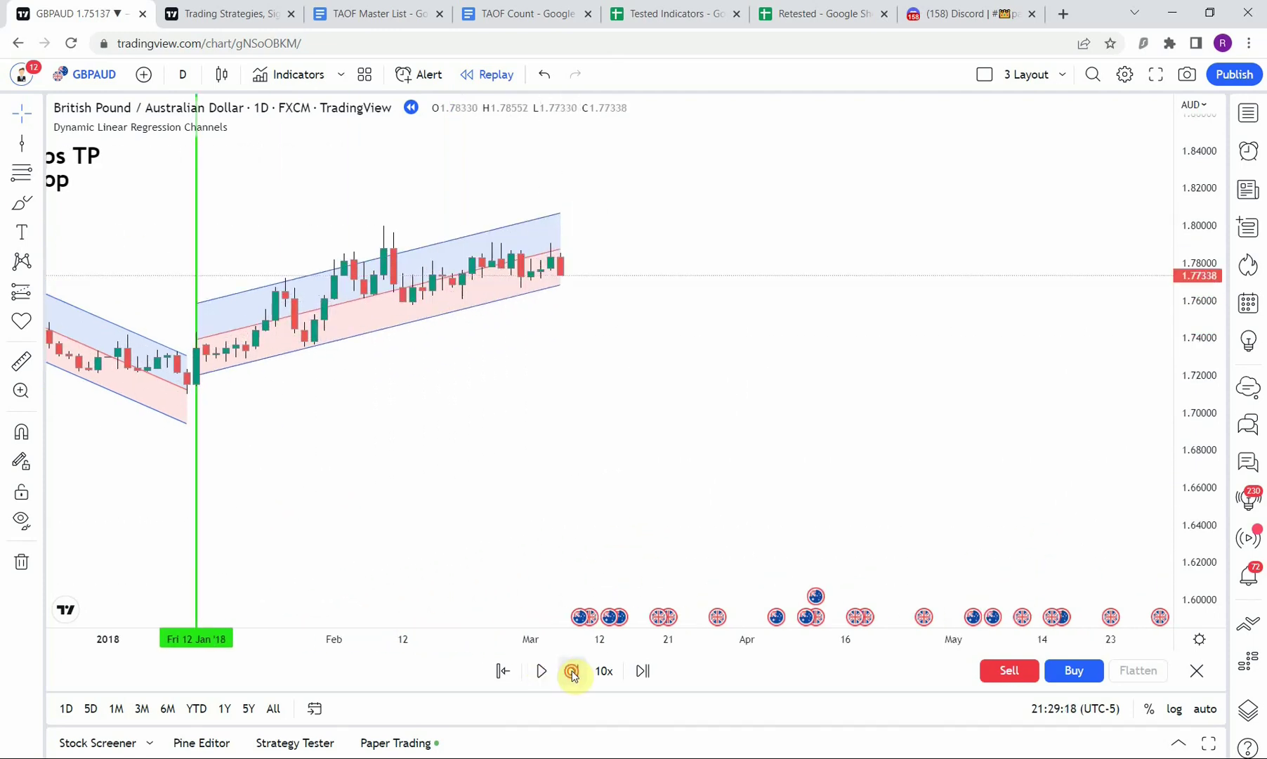
pyautogui.click(539, 671)
pyautogui.click(392, 246)
pyautogui.scroll(3, 452, 305)
pyautogui.click(540, 670)
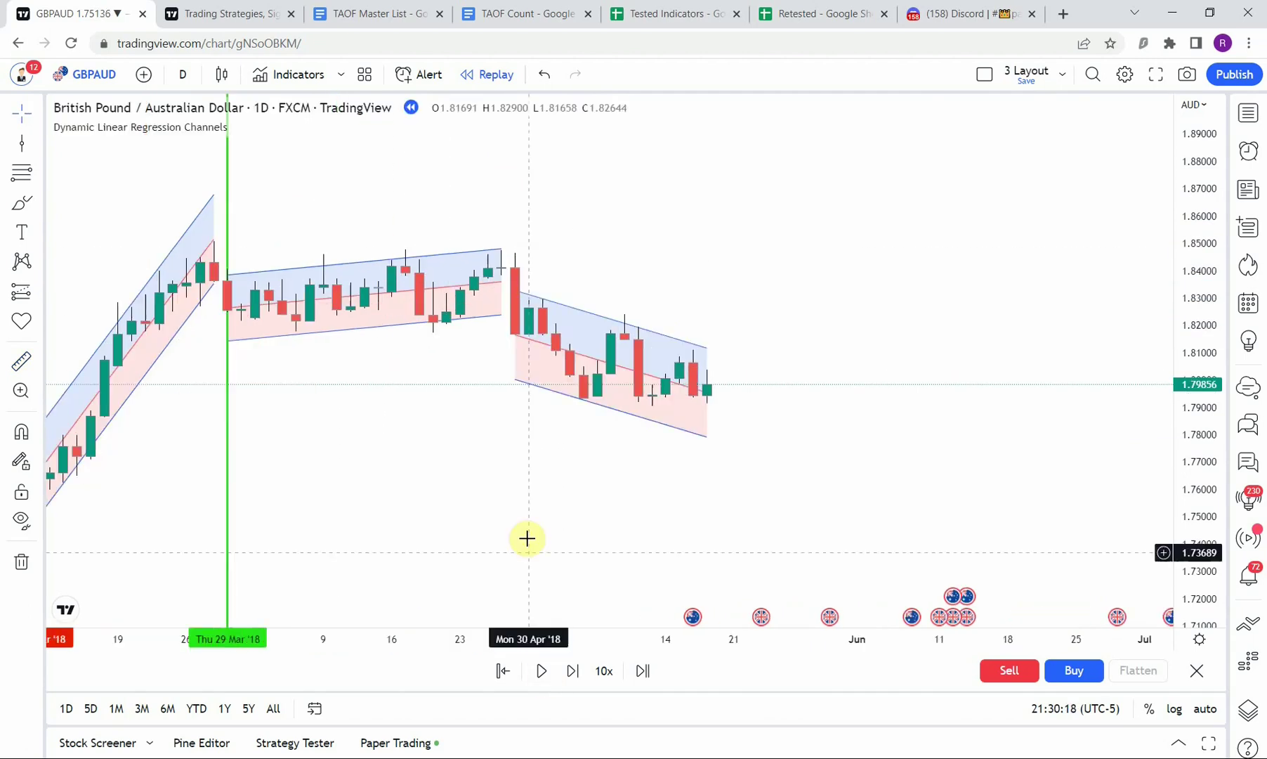
# Continue the replay to mid-August 2018, measuring the price move after a signal candle
pyautogui.click(540, 671)
pyautogui.click(21, 362)
pyautogui.click(526, 425)
pyautogui.hotkey('shift', 'Down')
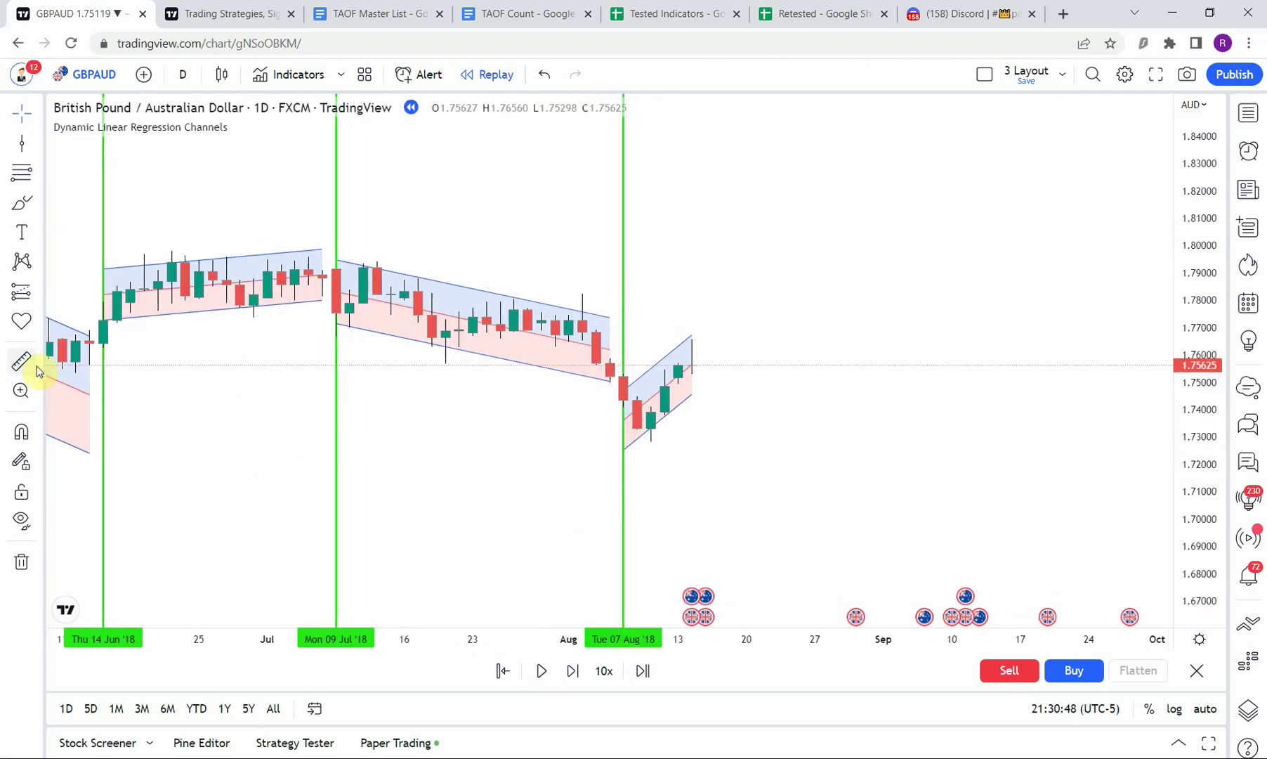
# Advance the replay to early January 2019 and mark the Fri 21 Dec 2018 signal with a vertical line
pyautogui.scroll(-3, 481, 405)
pyautogui.scroll(3, 551, 433)
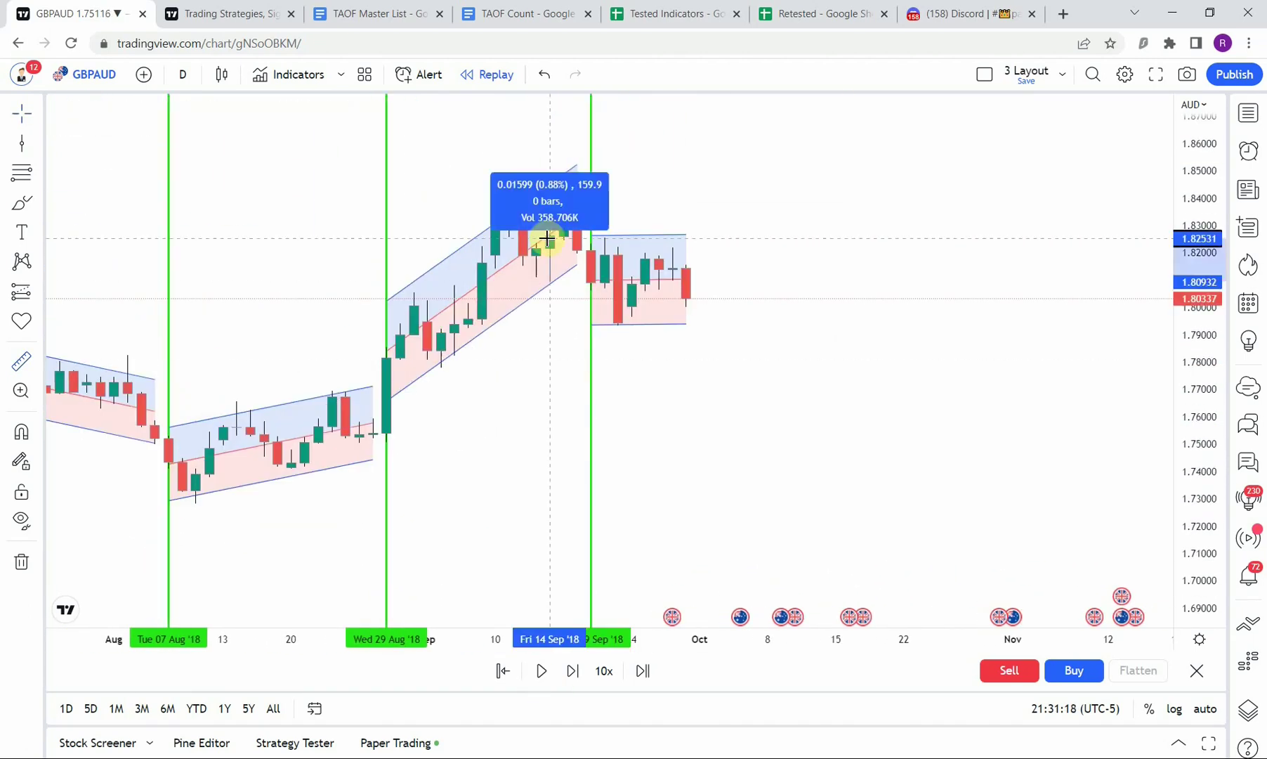
pyautogui.hotkey('shift', 'Down')
pyautogui.hotkey('shift', 'Down')
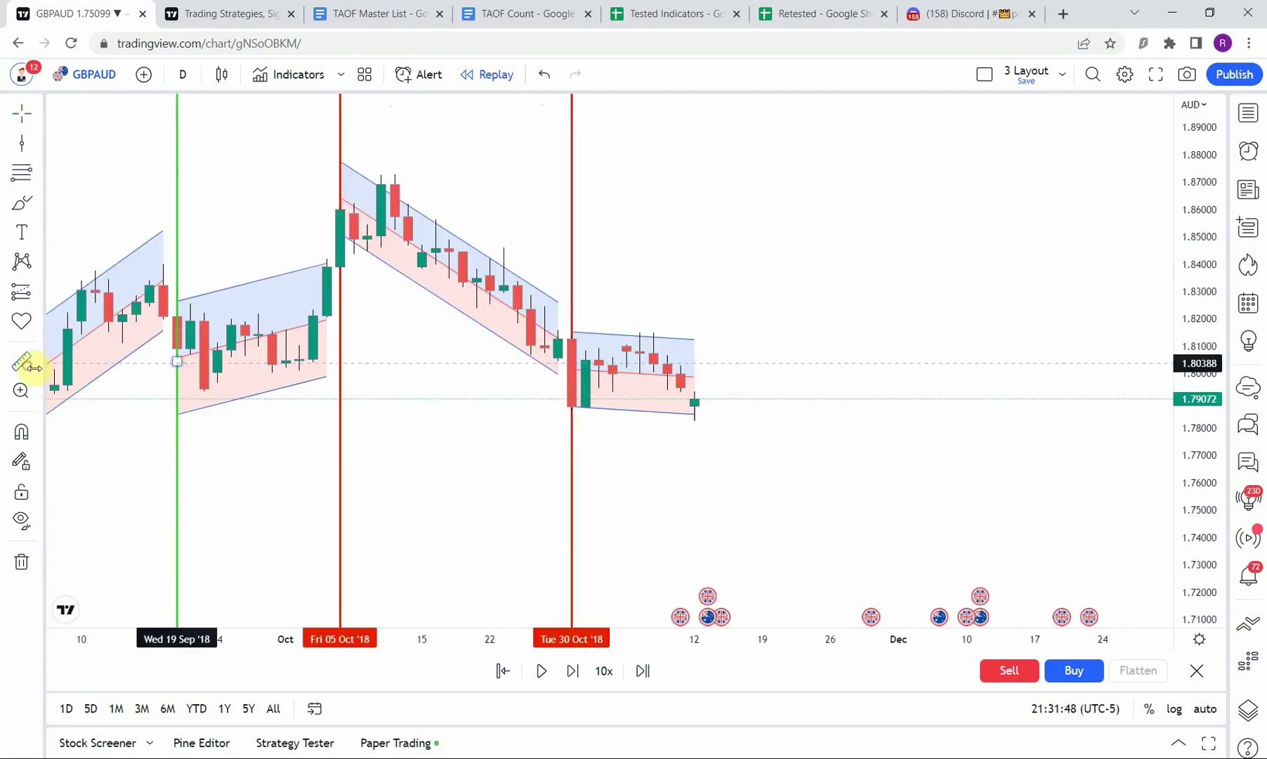
pyautogui.hotkey('shift', 'Down')
pyautogui.hotkey('alt', 'v')
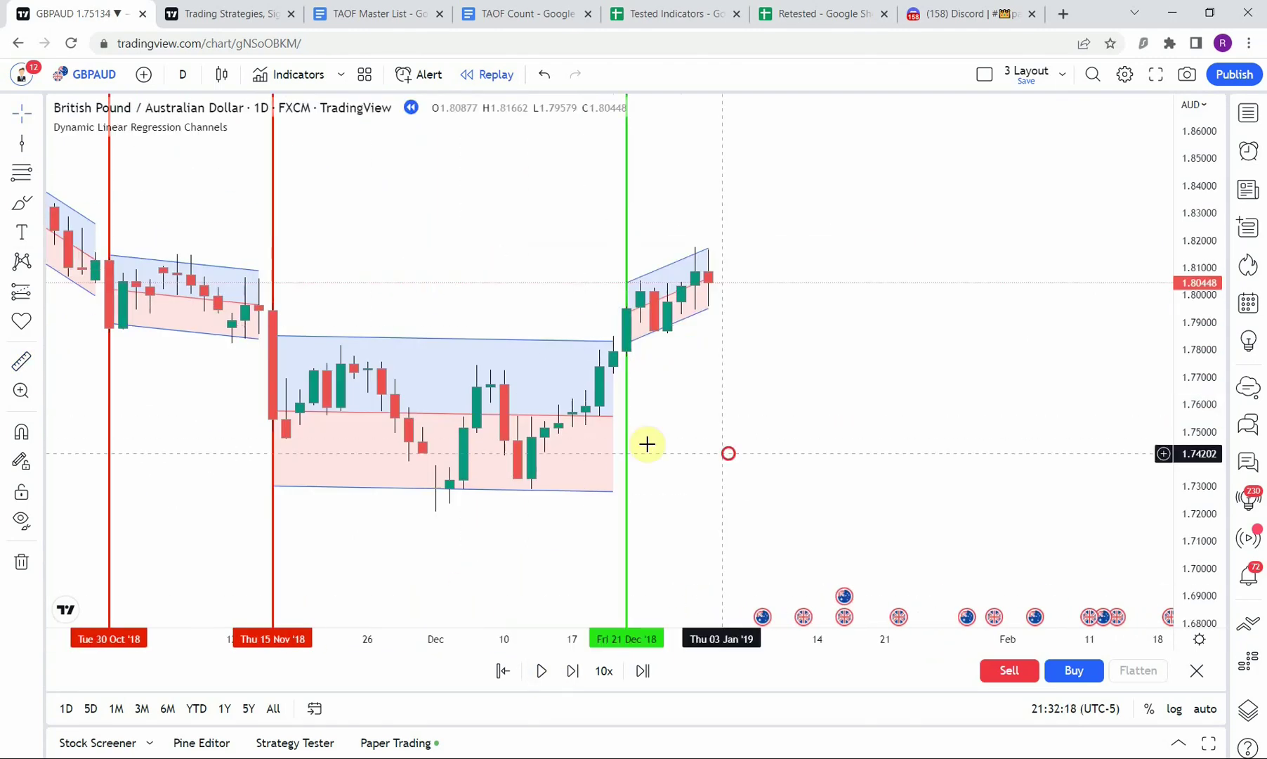
# Advance the bar replay to about 8 January 2019 to follow price after the 21 Dec 2018 signal
pyautogui.hotkey('shift', 'Down')
pyautogui.hotkey('shift', 'Down')
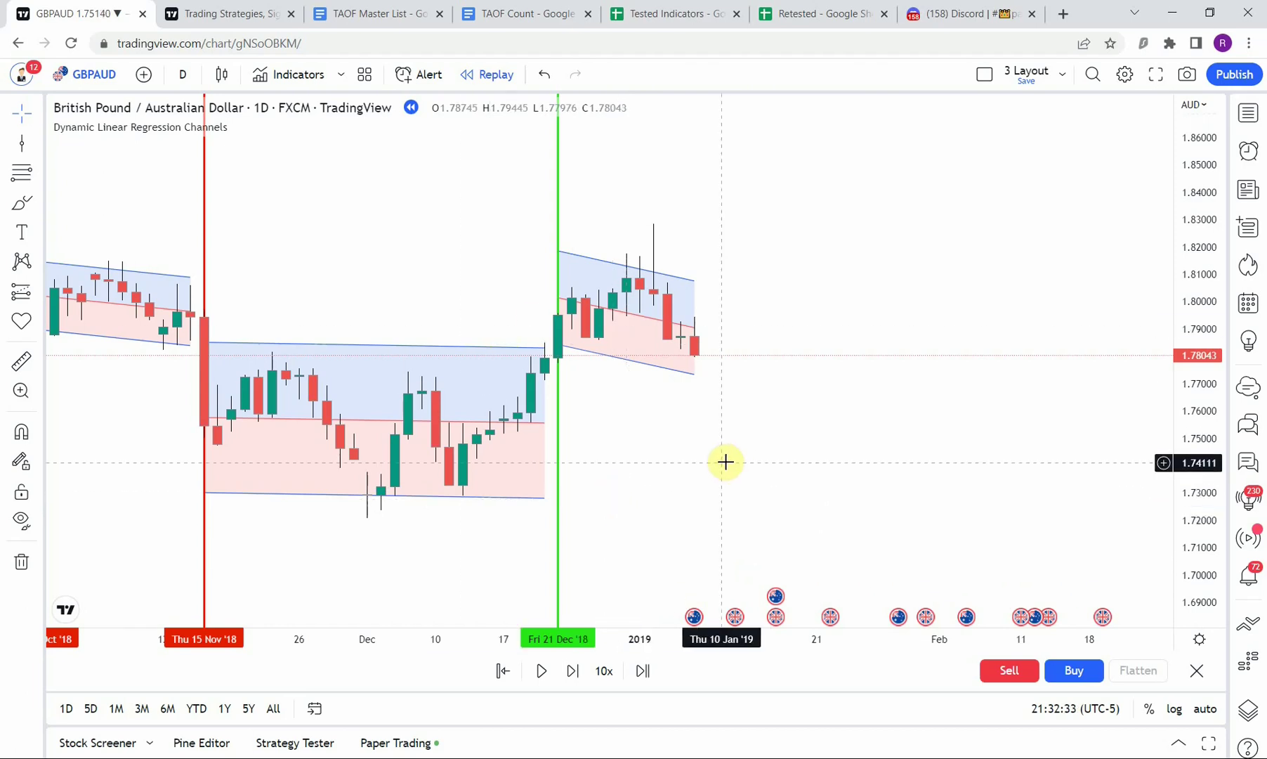
# Switch to The Academy of Forex server in Discord and look through its list of text channels
pyautogui.click(962, 14)
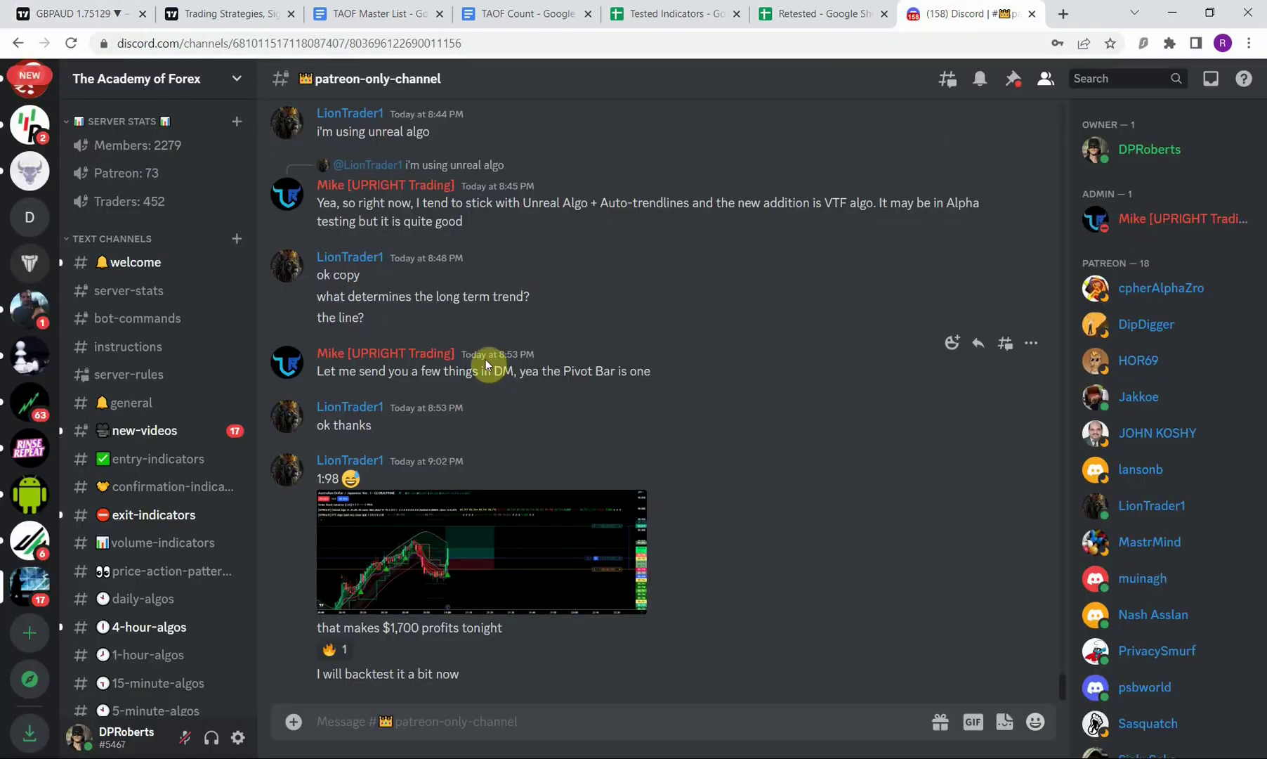
pyautogui.scroll(-5, 155, 418)
pyautogui.scroll(5, 156, 419)
pyautogui.scroll(-5, 135, 558)
pyautogui.scroll(5, 132, 547)
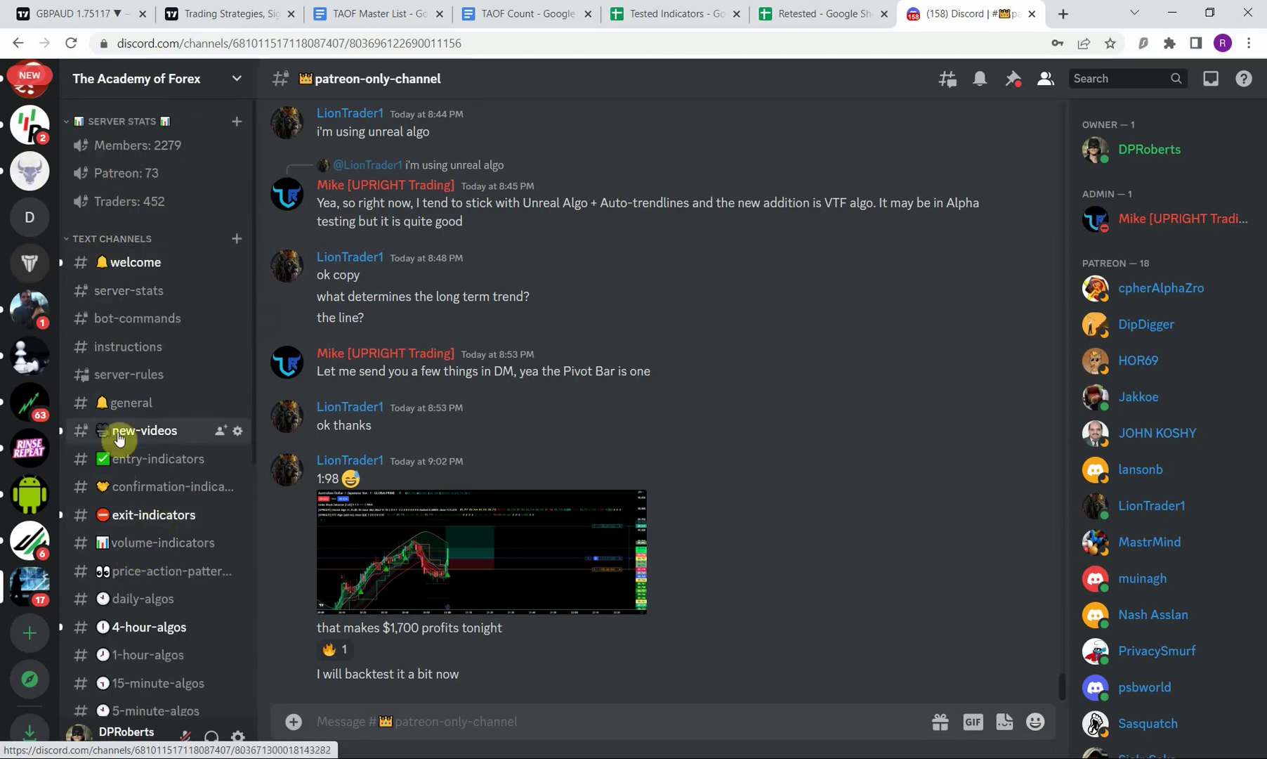
pyautogui.scroll(-4, 108, 440)
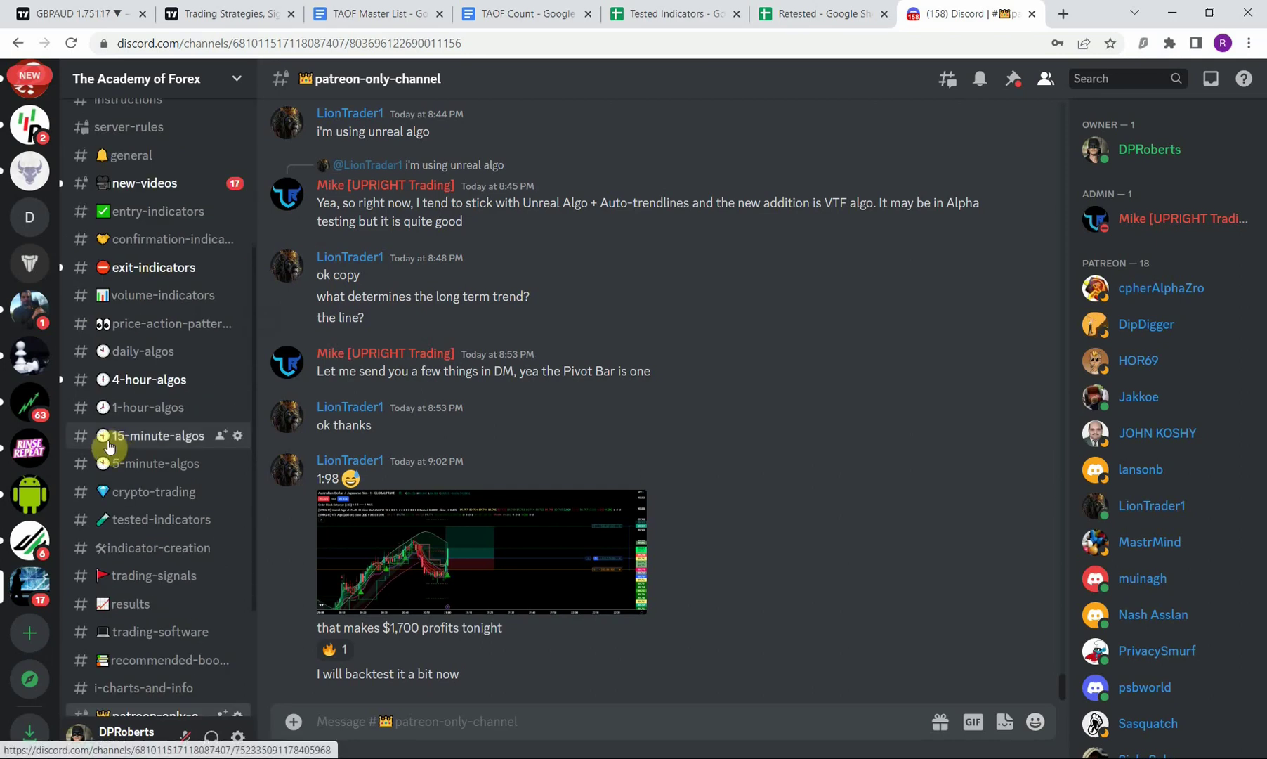
pyautogui.scroll(4, 144, 351)
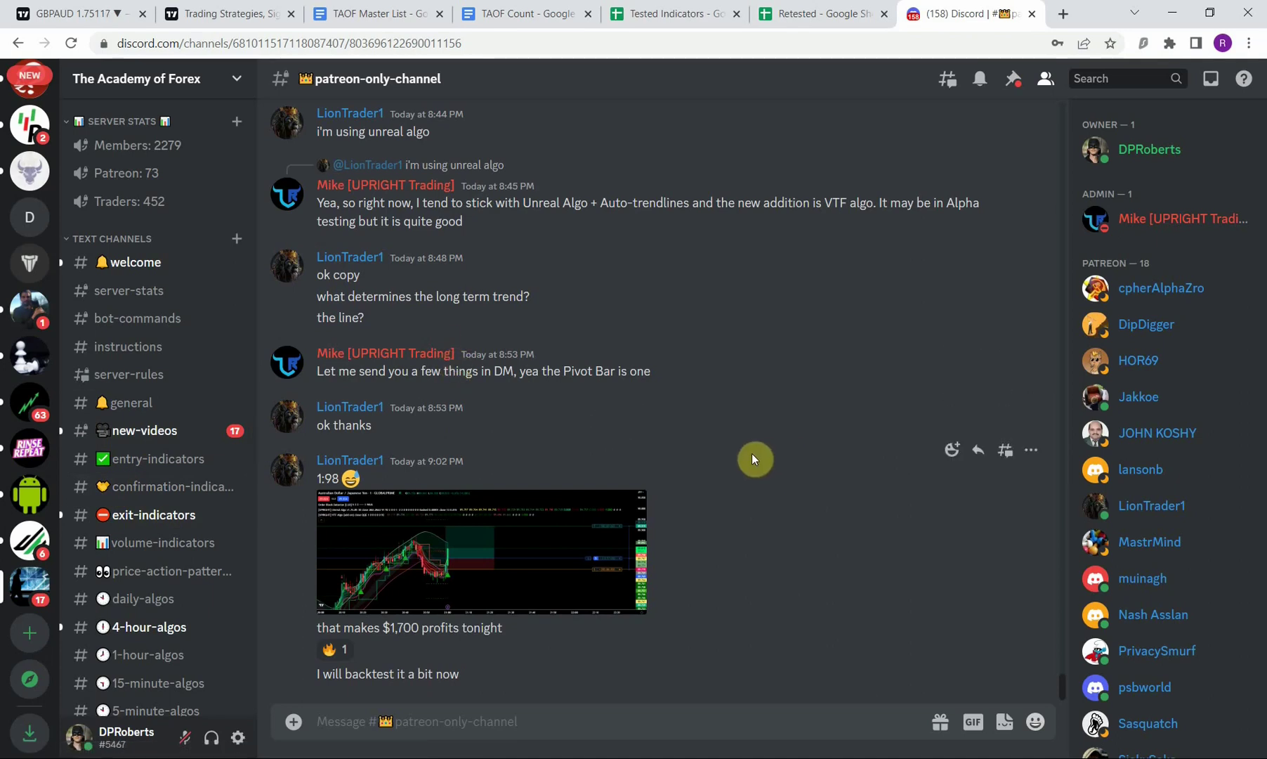
# Browse back through the patreon-only-channel messages and view the shared EURJPY chart enlarged
pyautogui.scroll(5, 752, 458)
pyautogui.scroll(5, 752, 456)
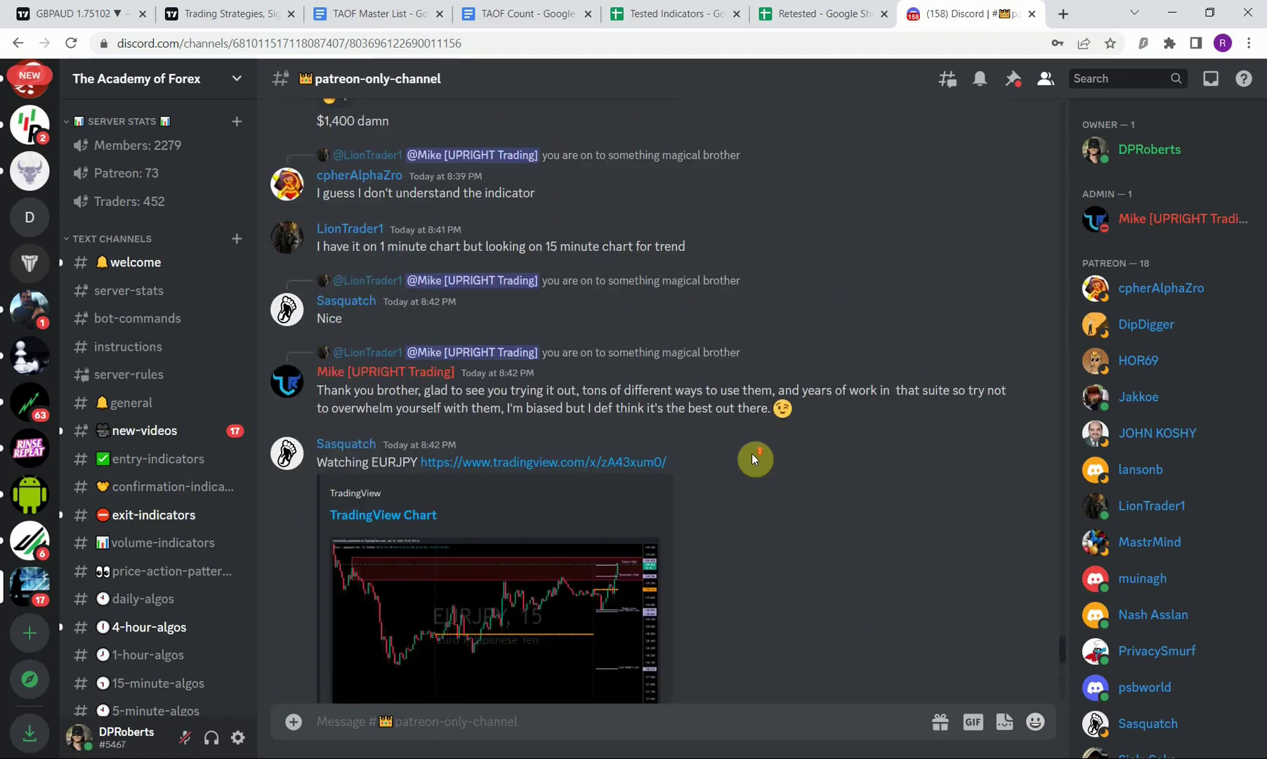
pyautogui.click(484, 379)
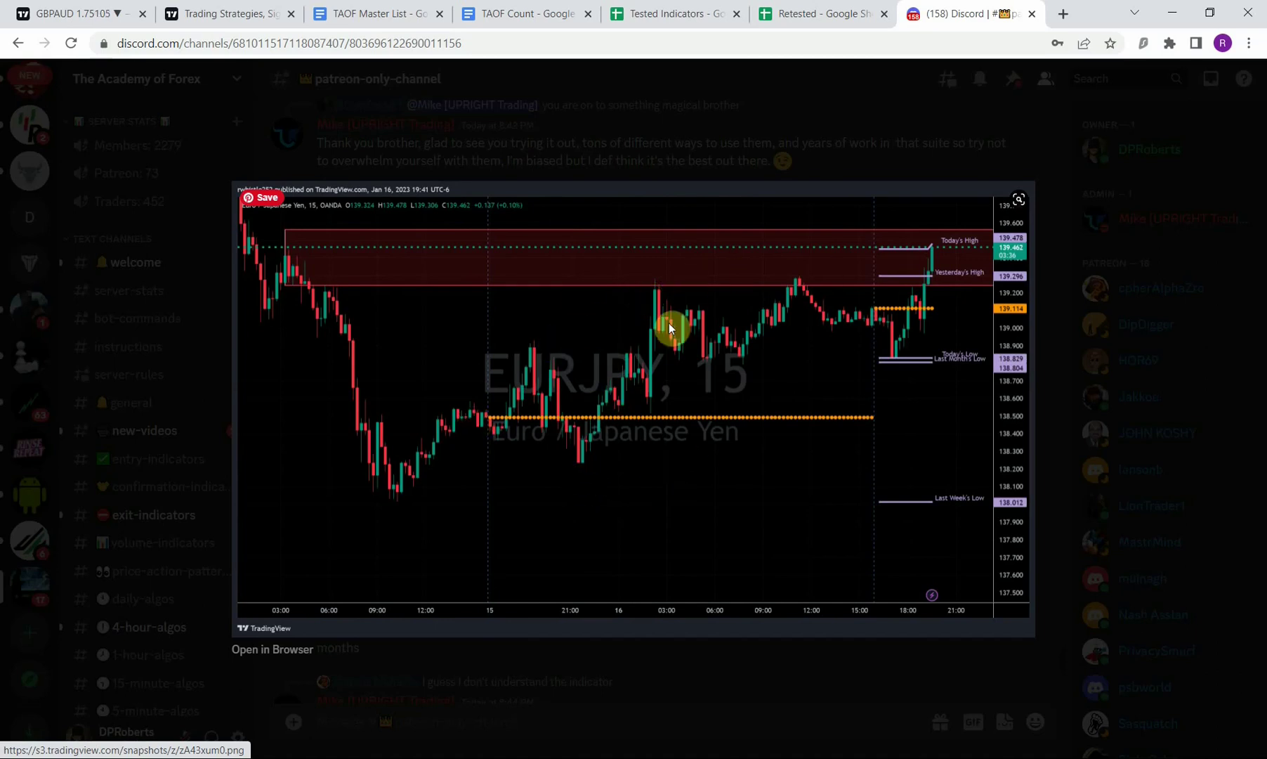
pyautogui.click(607, 159)
# View the shared Gold trade chart enlarged, then review the earlier US30 and AUDUSD trade posts in the channel
pyautogui.scroll(5, 545, 393)
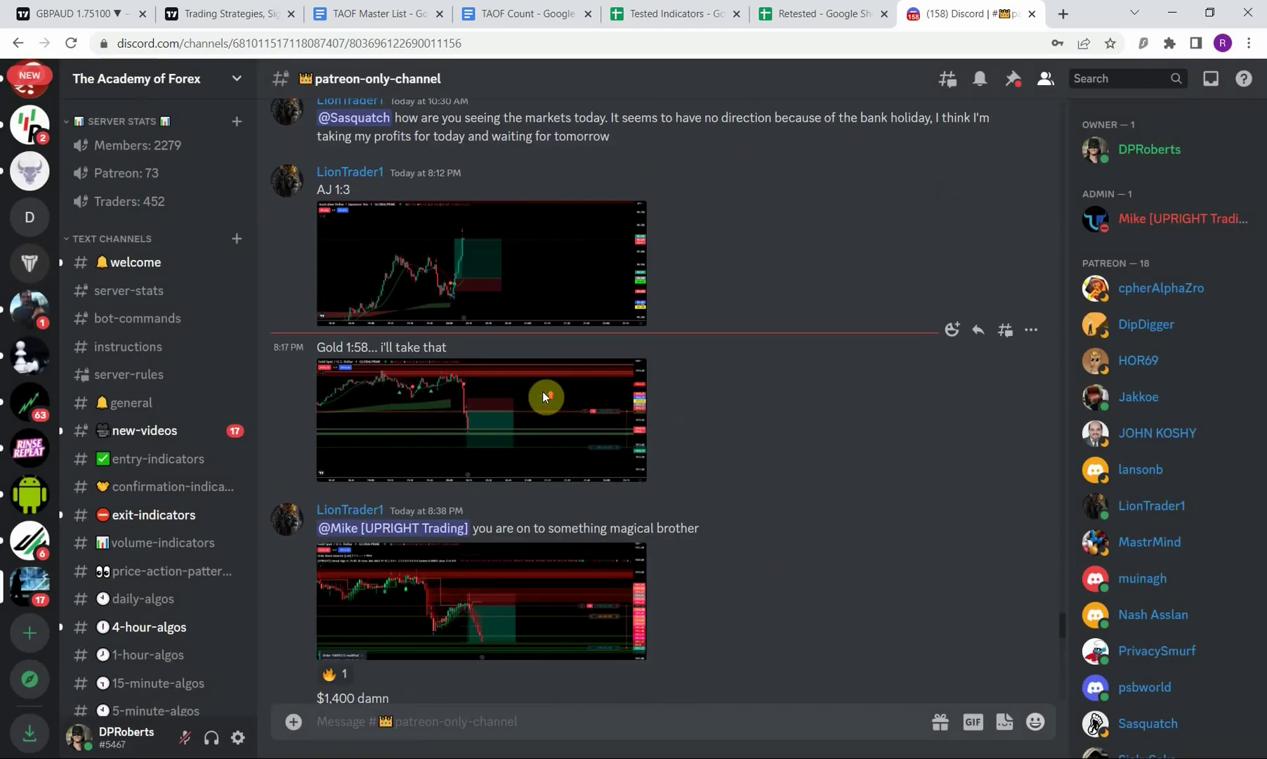
pyautogui.click(611, 457)
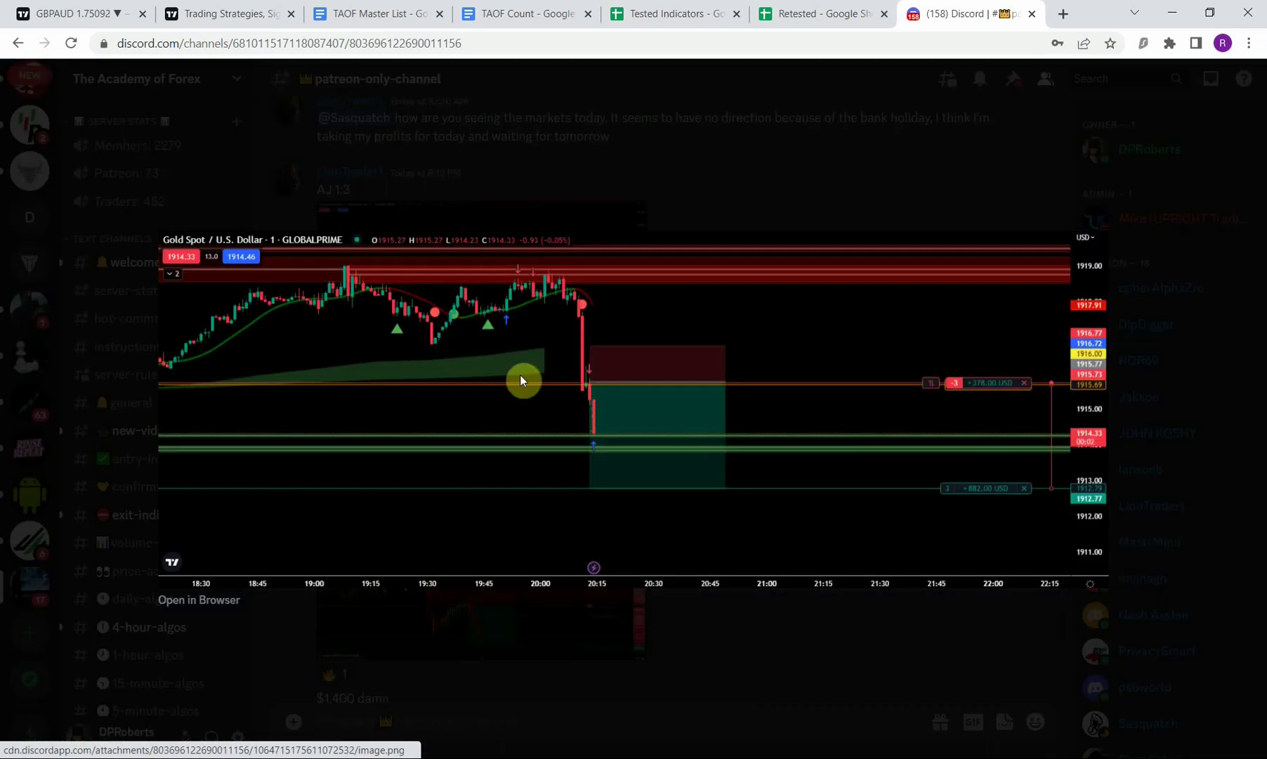
pyautogui.click(644, 192)
pyautogui.scroll(15, 695, 417)
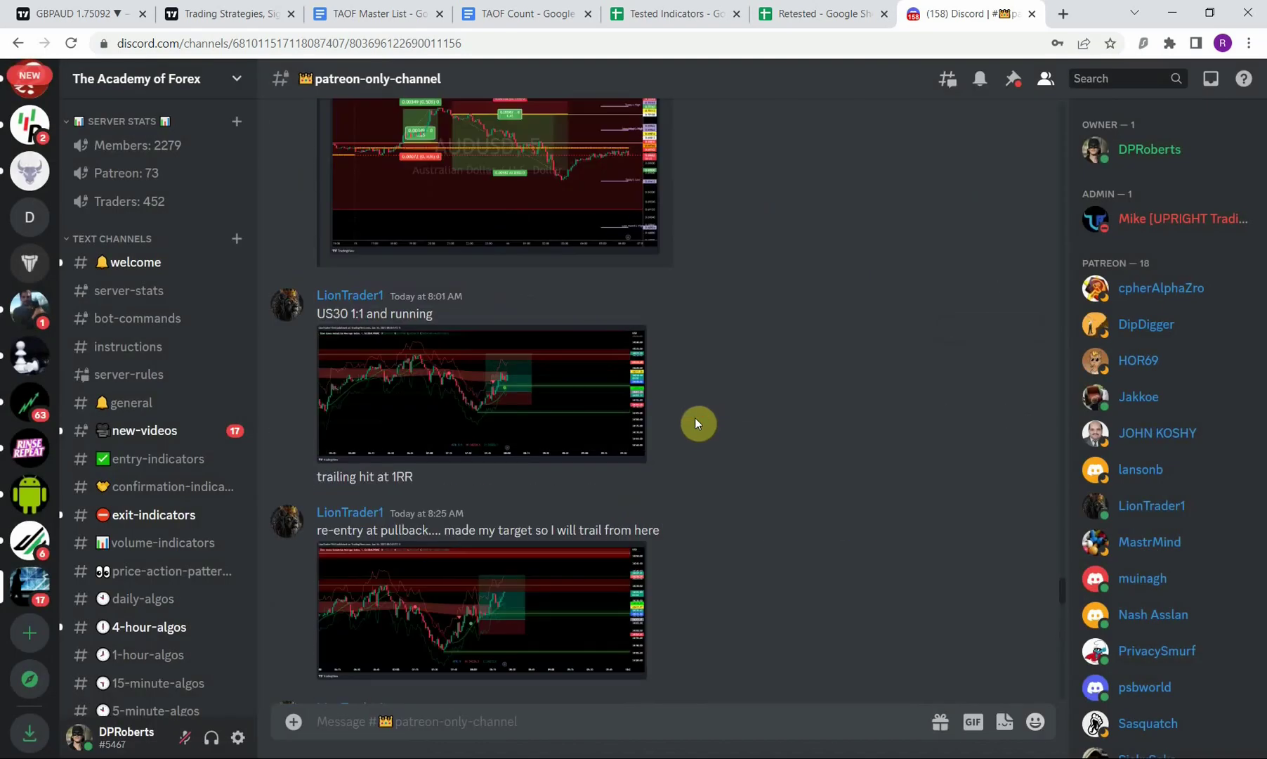
pyautogui.scroll(-3, 694, 416)
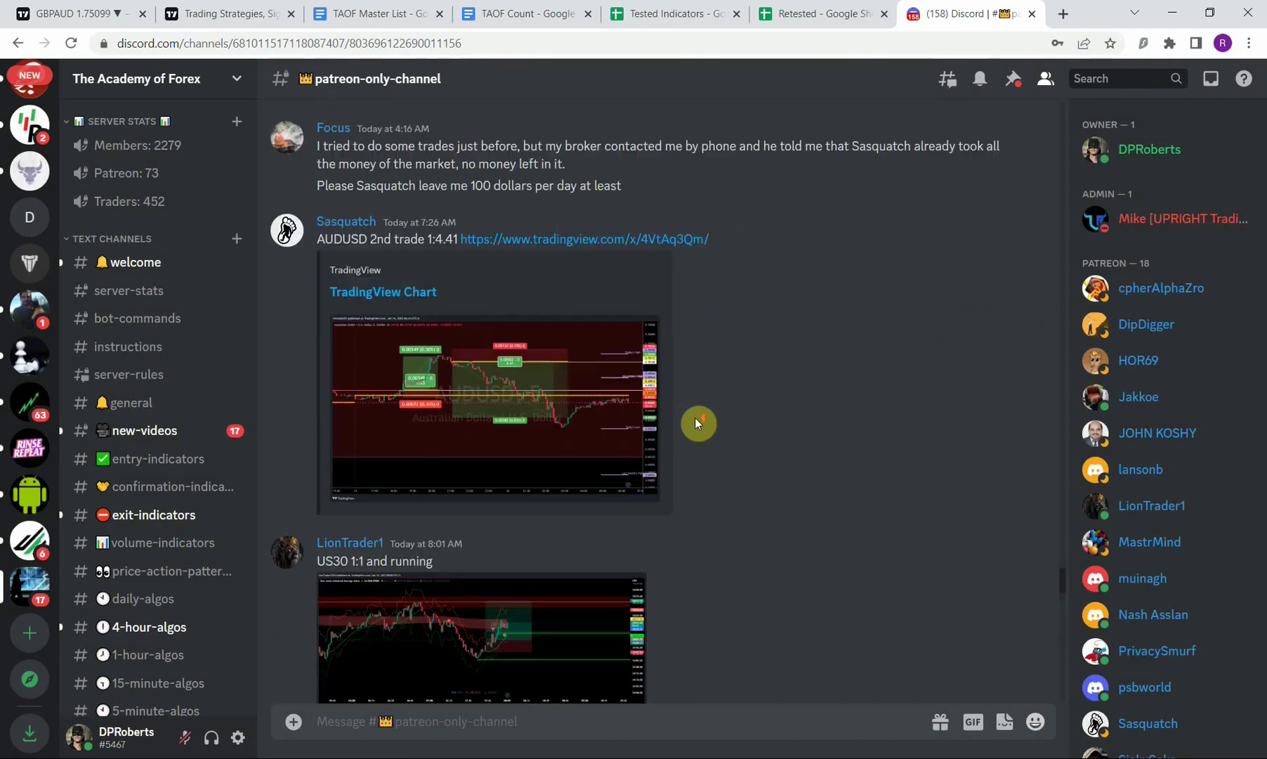